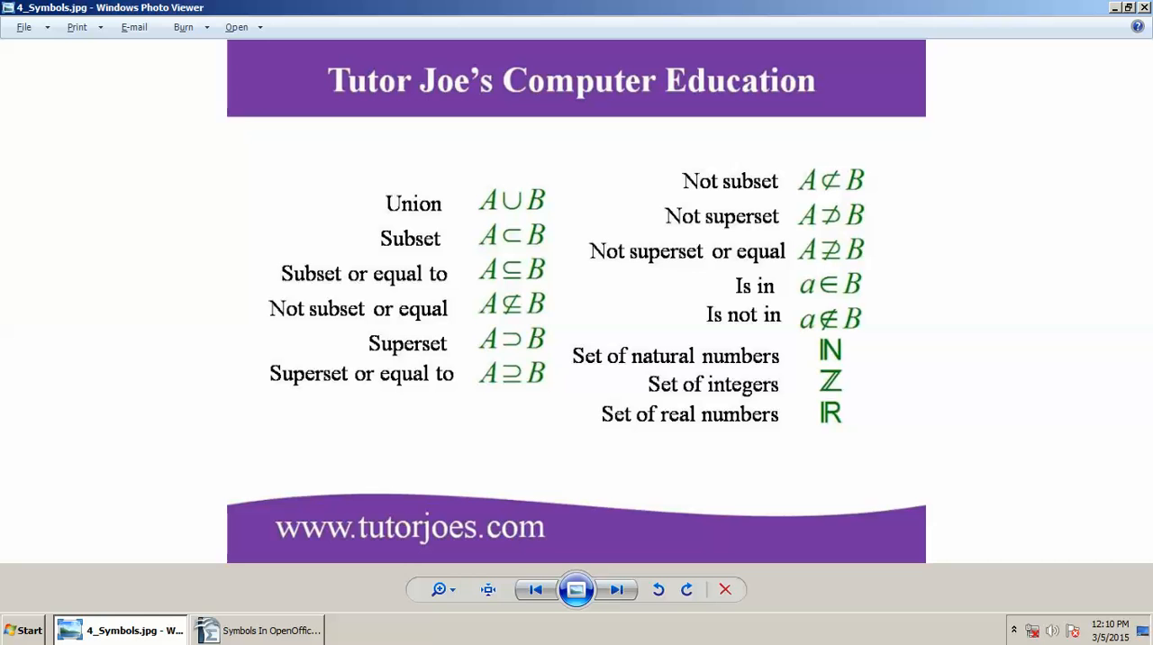
Step: Switch to OpenOffice Math, end the union line with newline, and add the second formula line "A subset B"
{"action": "key", "text": "alt+Tab"}
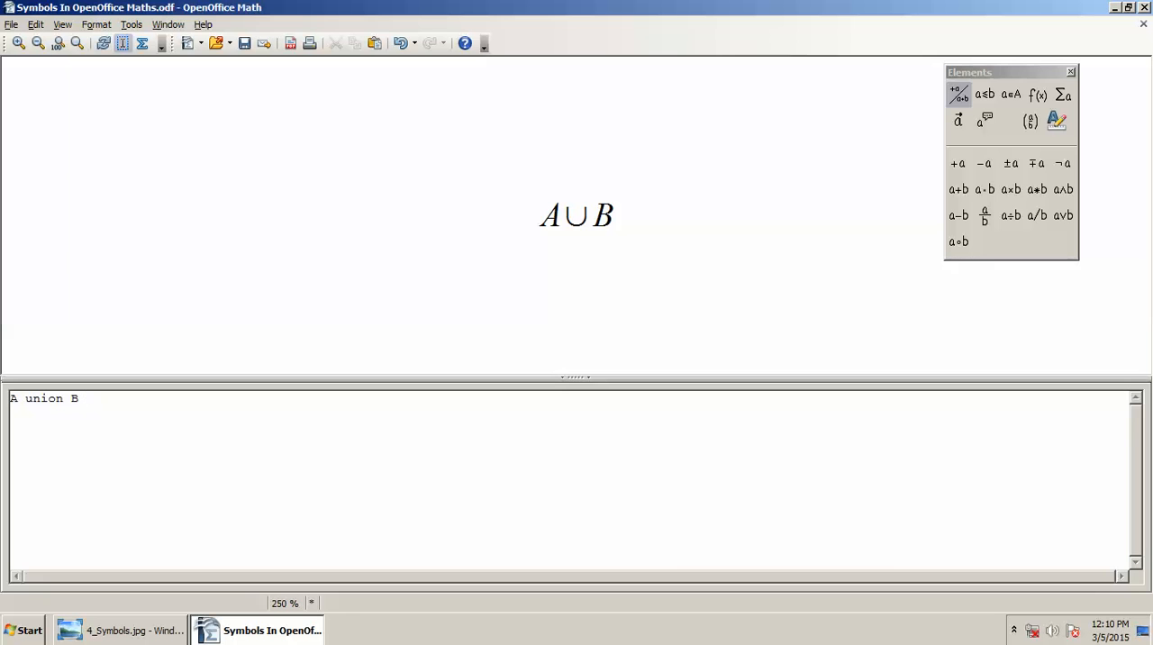
{"action": "type", "text": "newlin"}
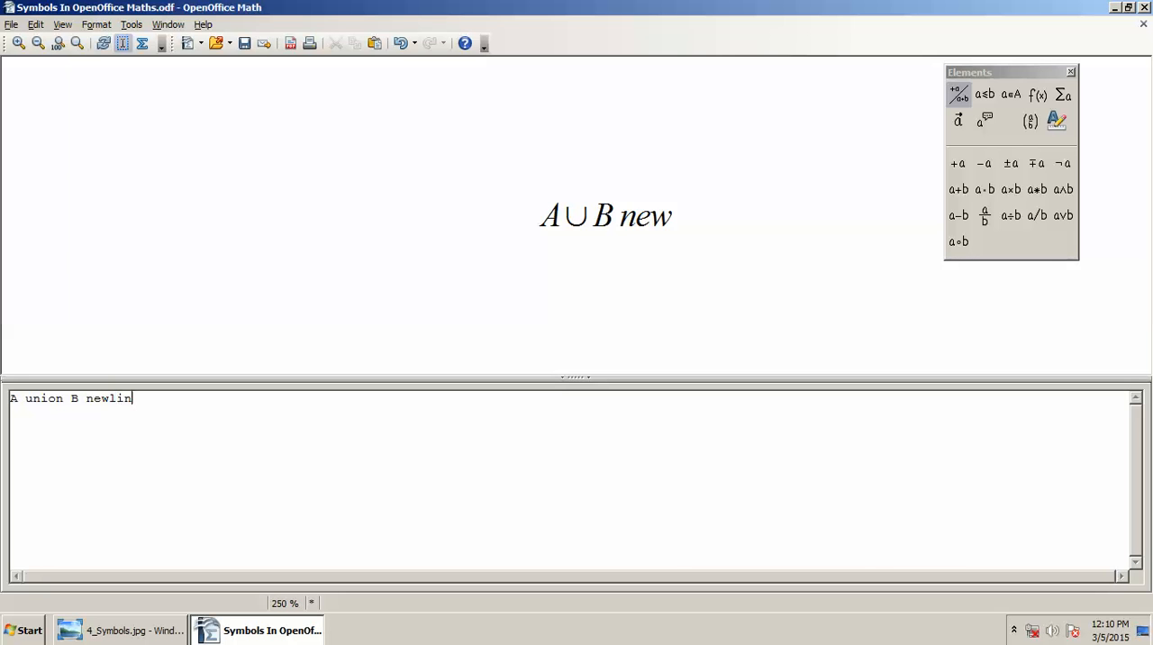
{"action": "type", "text": "e"}
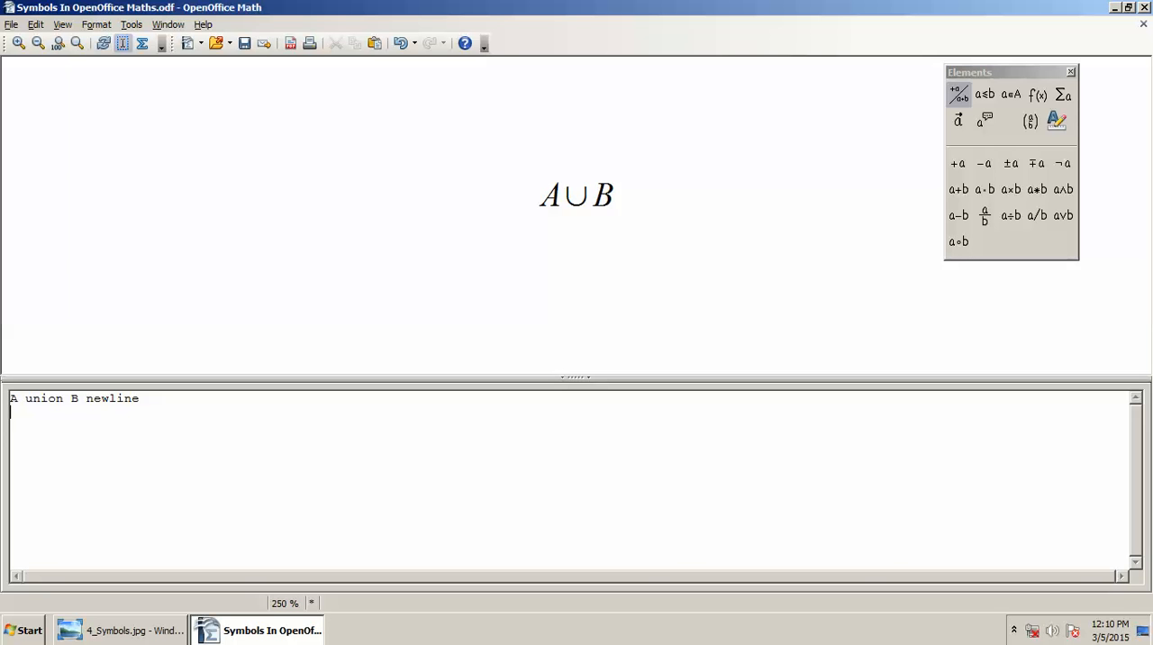
{"action": "type", "text": "A B"}
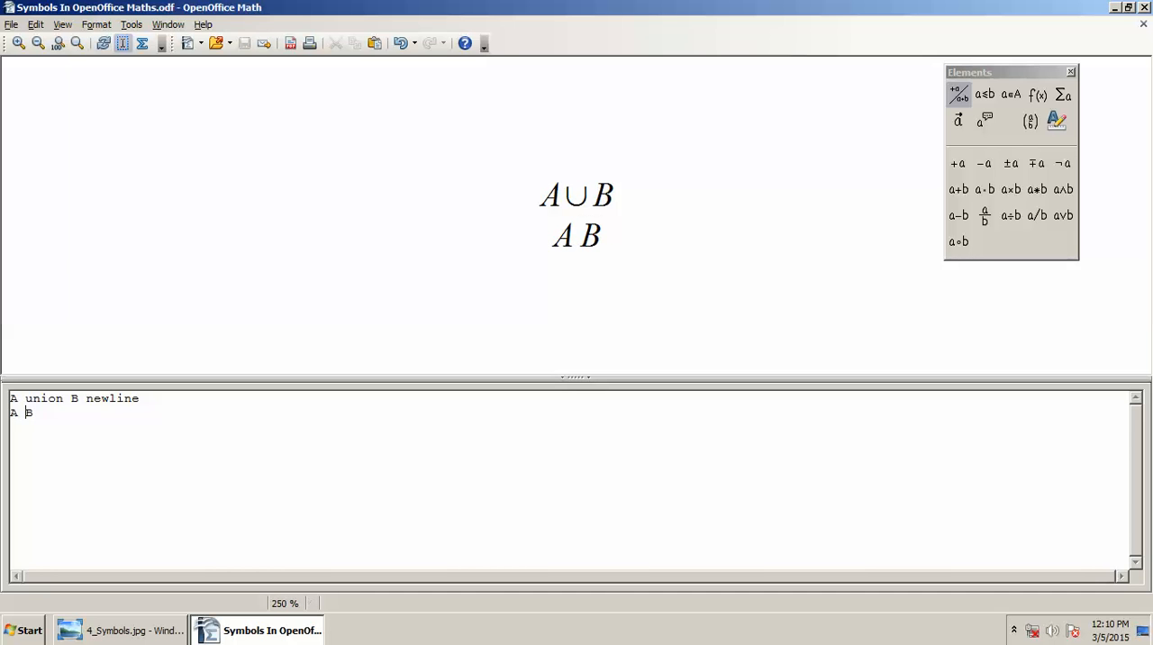
{"action": "type", "text": "subset"}
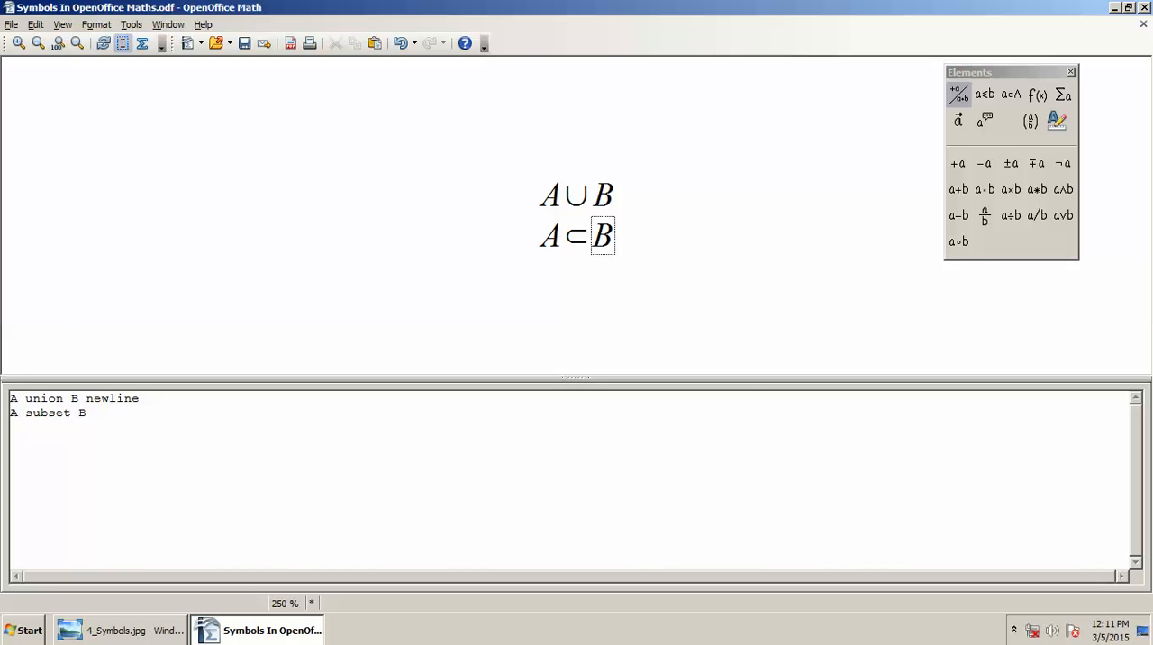
Step: Check the symbol reference image, end the subset line with newline, and add the line "A nsubset B newline"
{"action": "key", "text": "alt+Tab"}
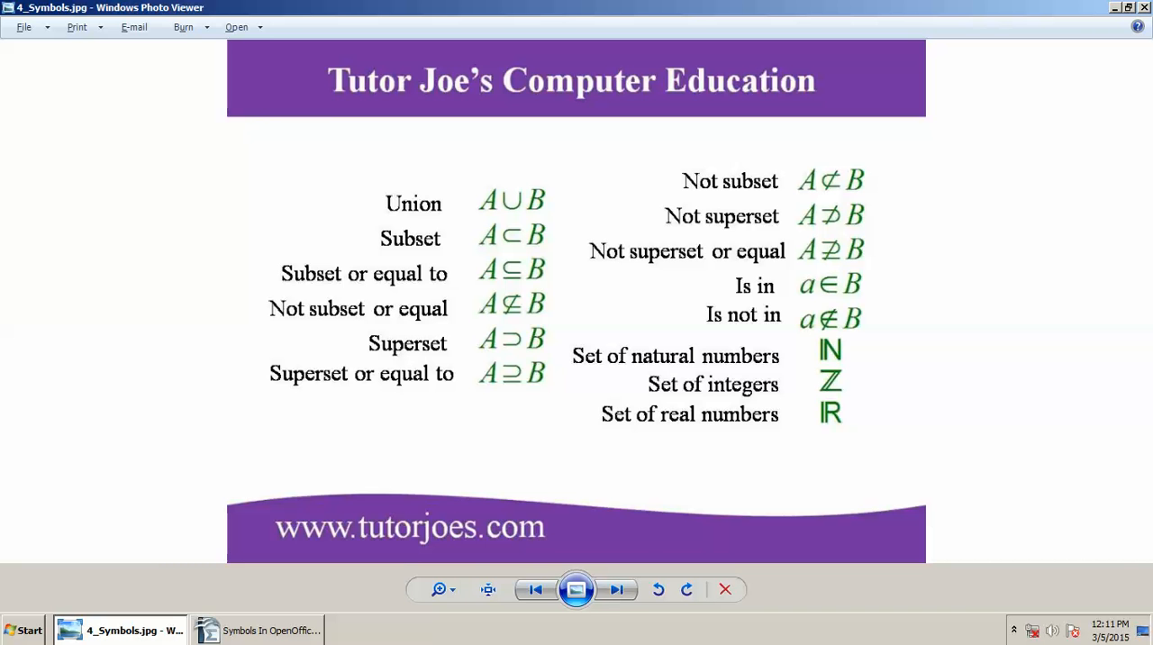
{"action": "key", "text": "alt+Tab"}
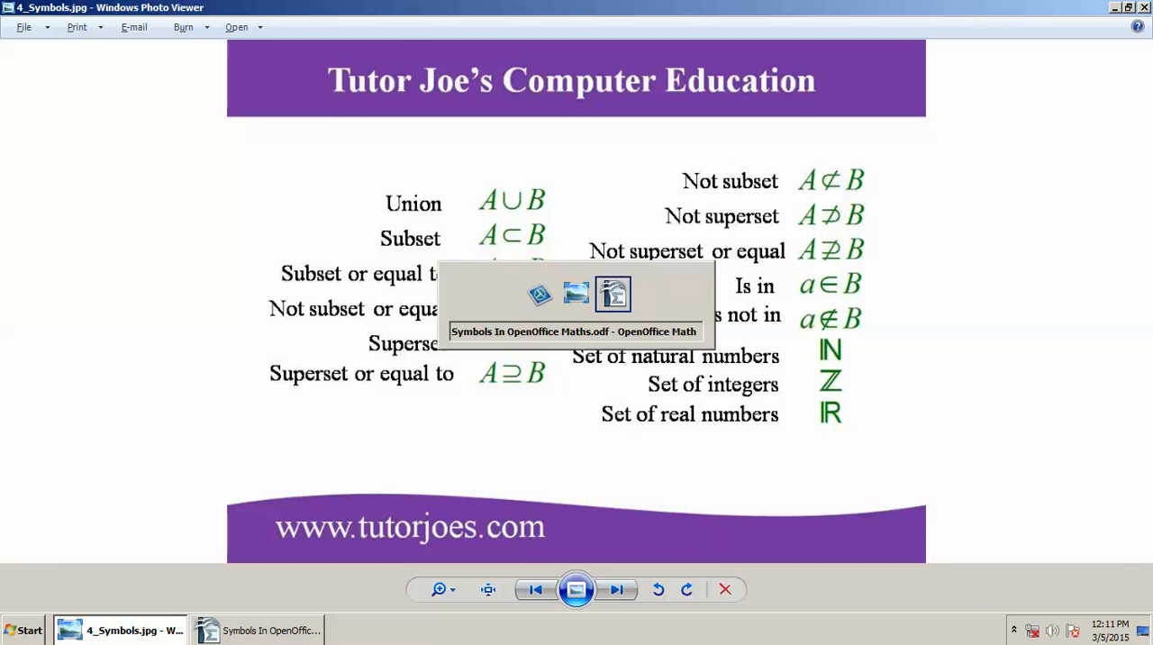
{"action": "type", "text": "newline"}
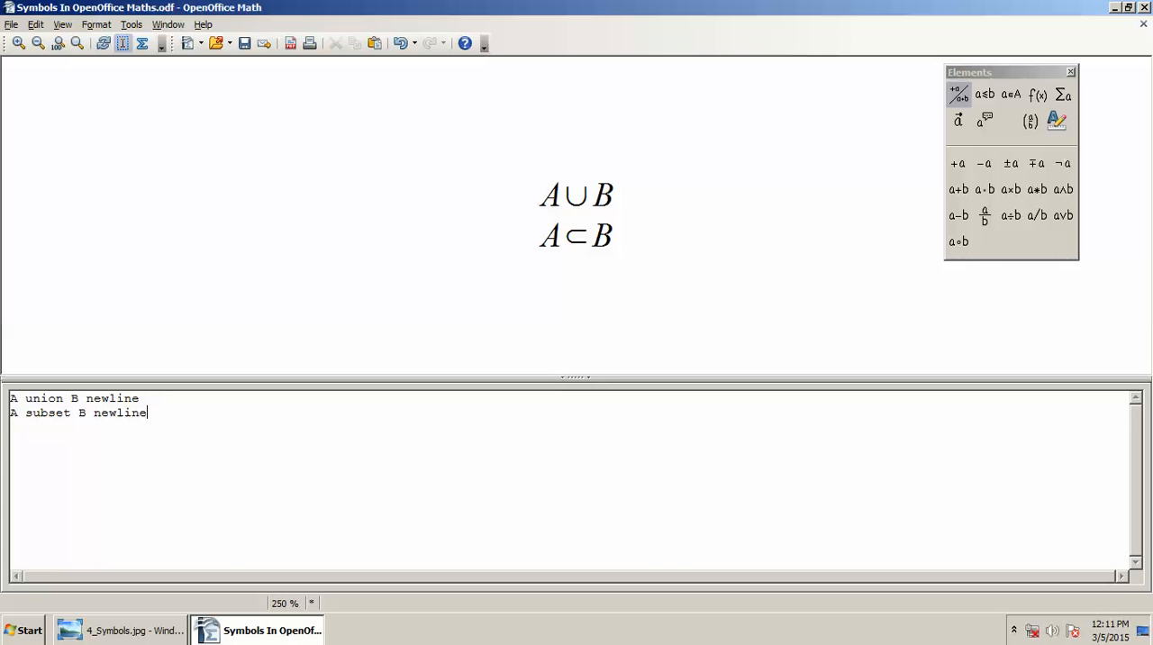
{"action": "key", "text": "Return"}
{"action": "type", "text": "A "}
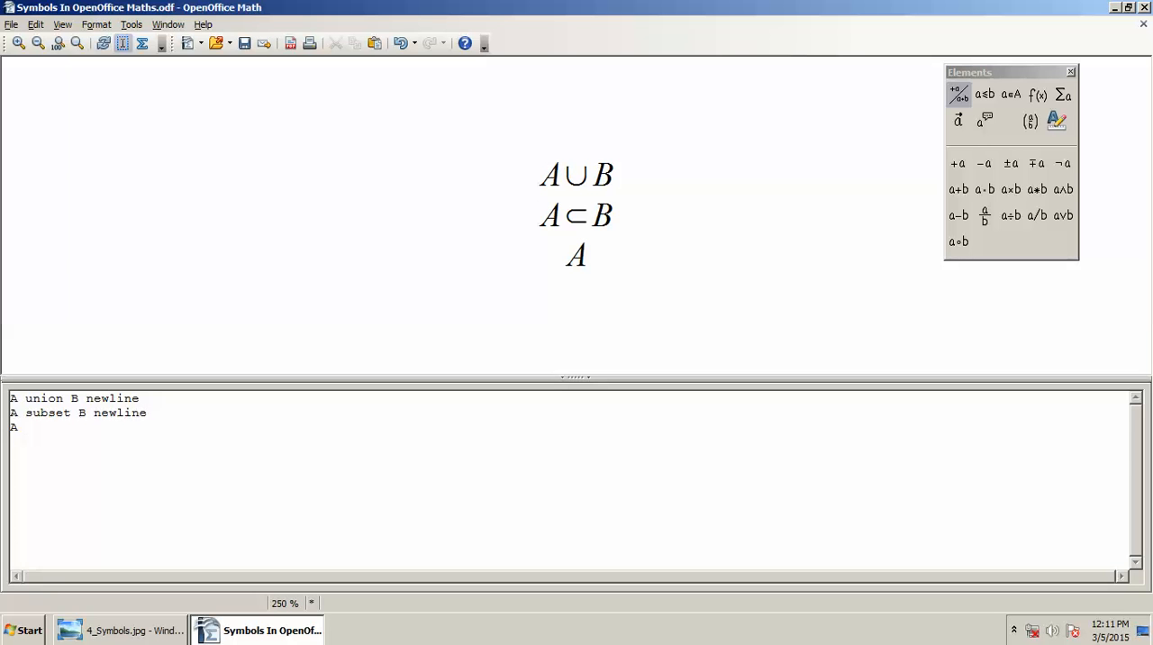
{"action": "type", "text": "nsubset "}
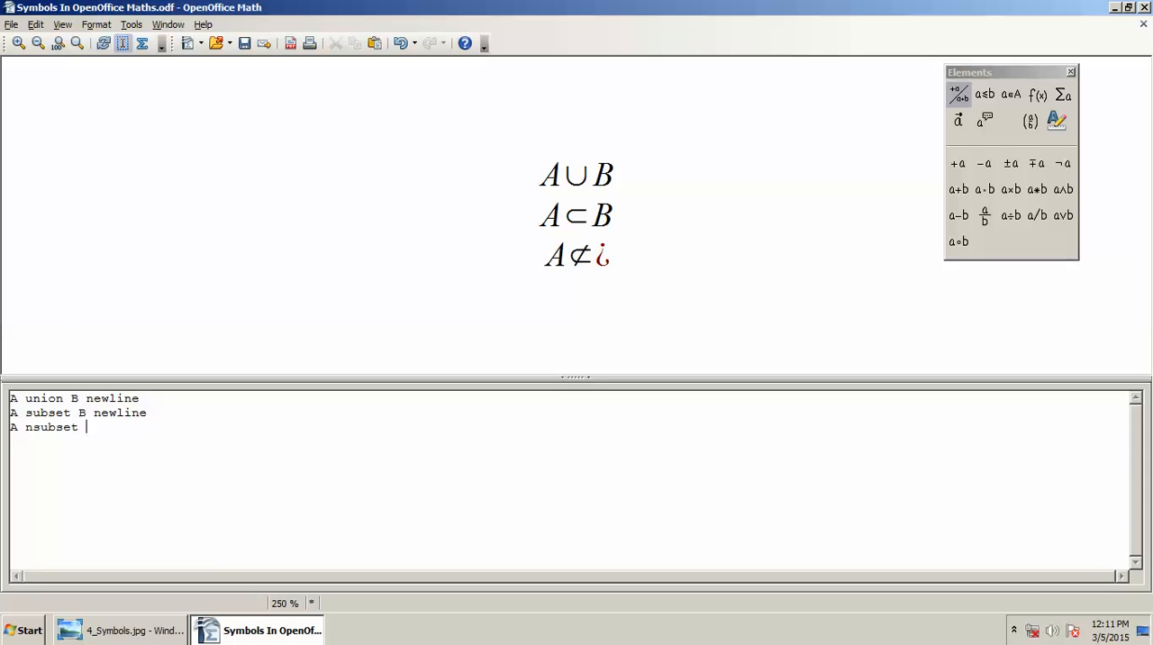
{"action": "type", "text": "B newl"}
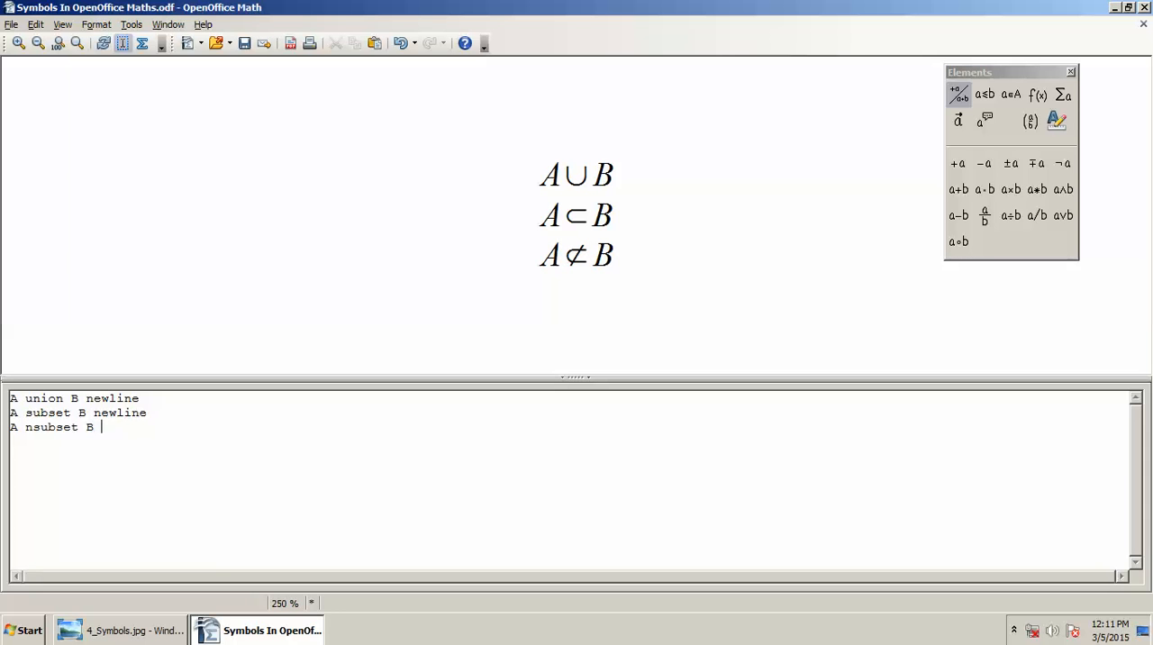
{"action": "type", "text": "ine"}
Step: Check the symbol reference image and add the subset-or-equal line "A subseteq B newline" below the not-subset line
{"action": "key", "text": "alt+Tab"}
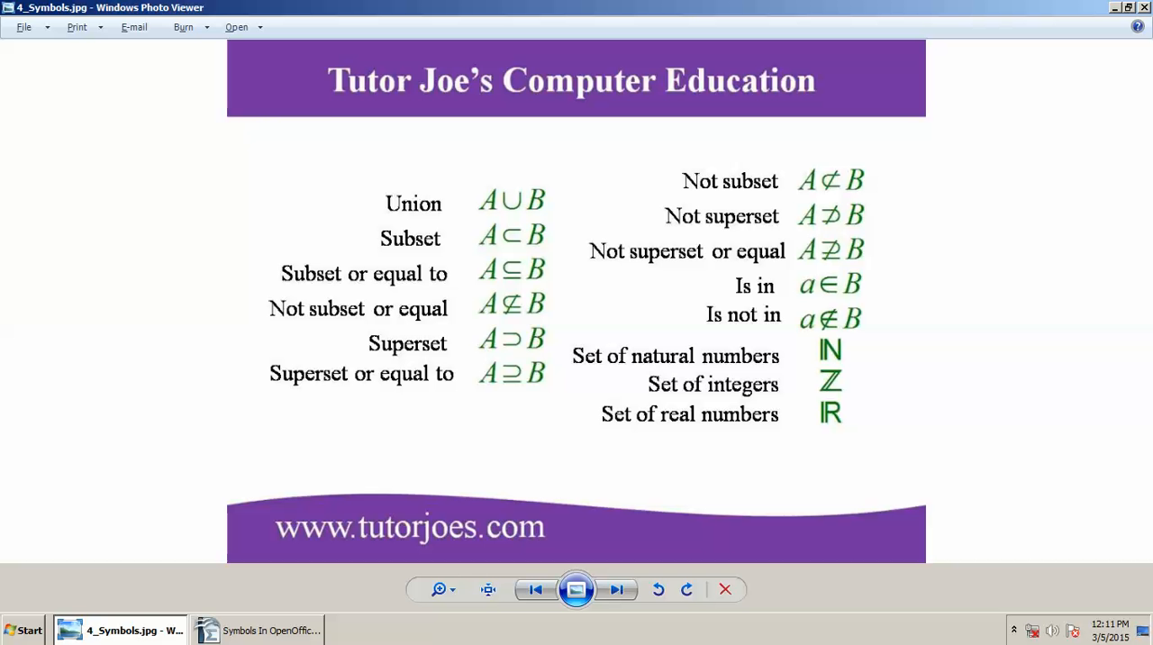
{"action": "key", "text": "alt+Tab"}
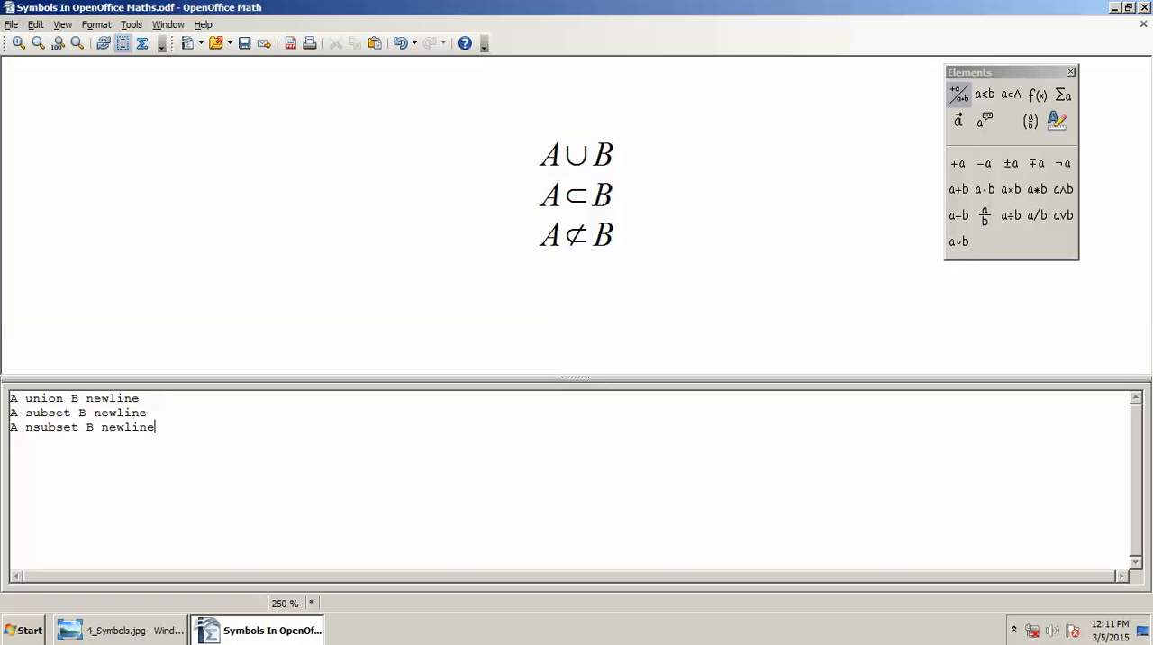
{"action": "key", "text": "Return"}
{"action": "type", "text": "A"}
{"action": "type", "text": "subsetq"}
{"action": "key", "text": "BackSpace"}
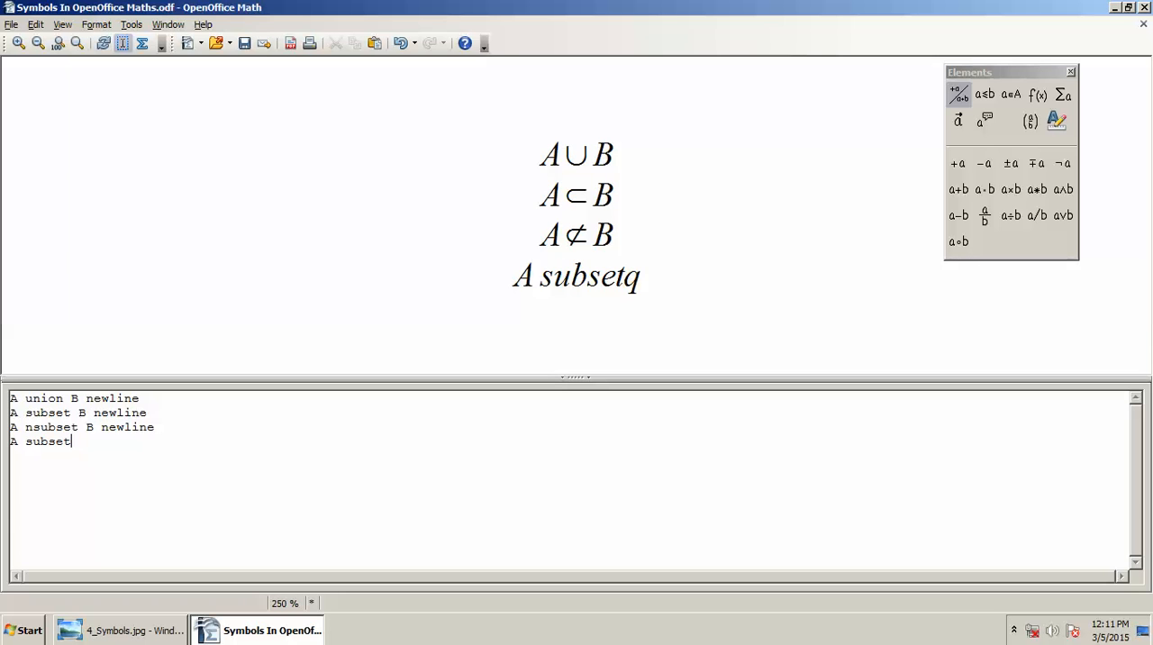
{"action": "type", "text": "eq"}
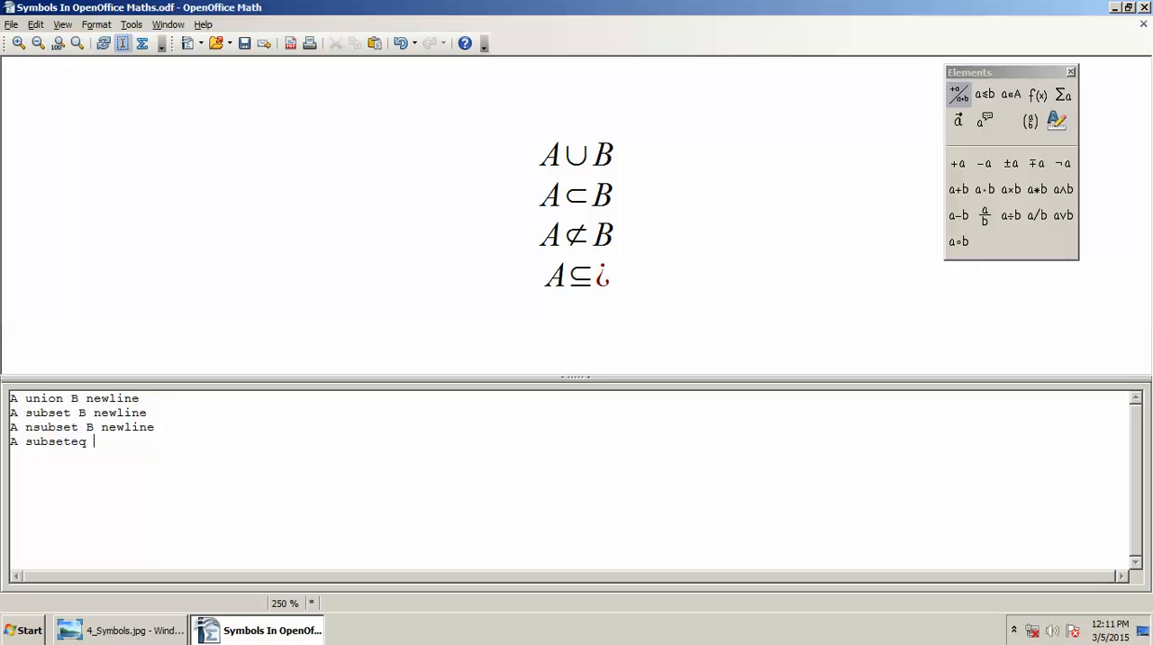
{"action": "type", "text": " B"}
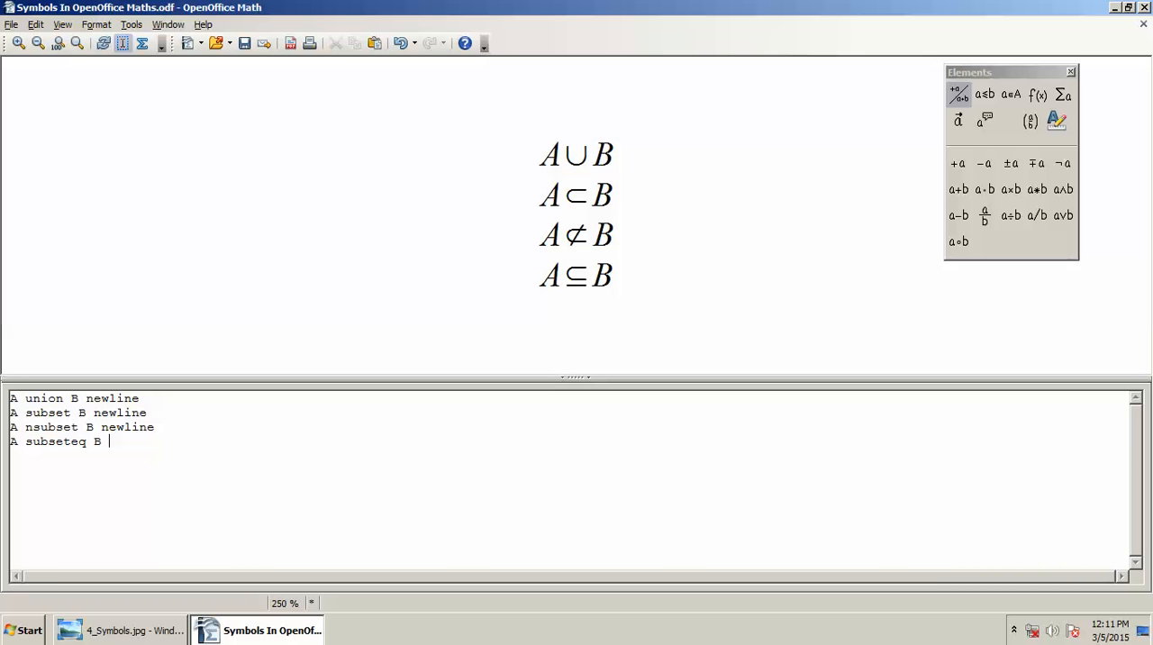
{"action": "type", "text": " new"}
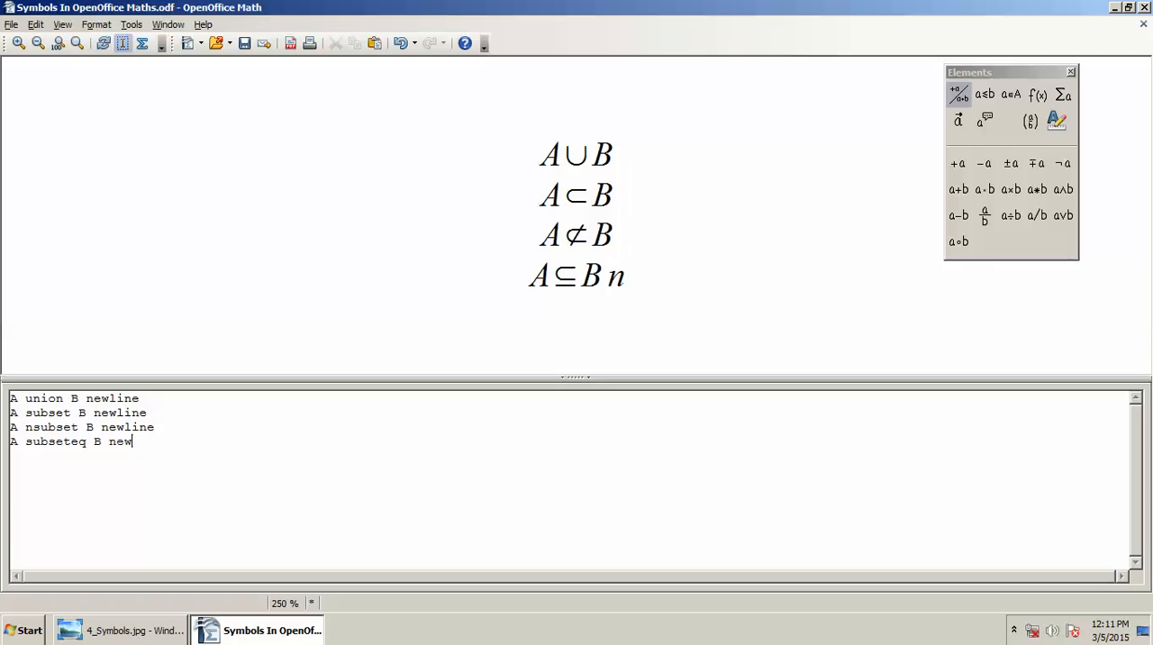
{"action": "type", "text": "line"}
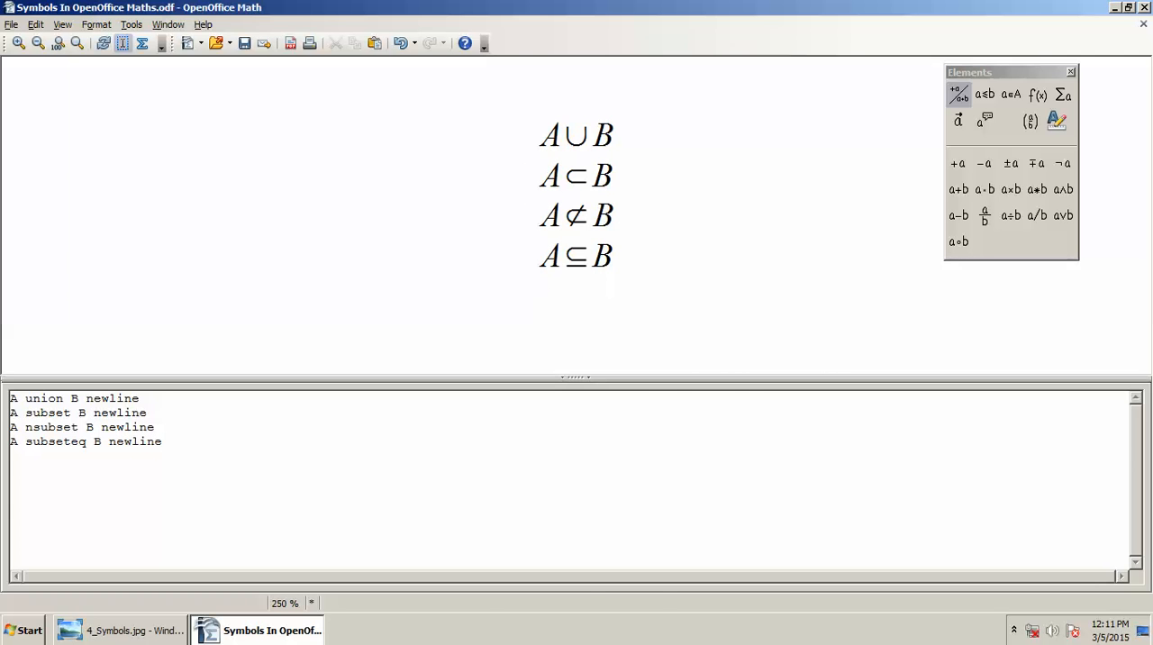
{"action": "key", "text": "Return"}
Step: Check the symbol reference image and add the not-subset-or-equal line "A nsubseteq B", saving the document along the way
{"action": "key", "text": "alt+Tab"}
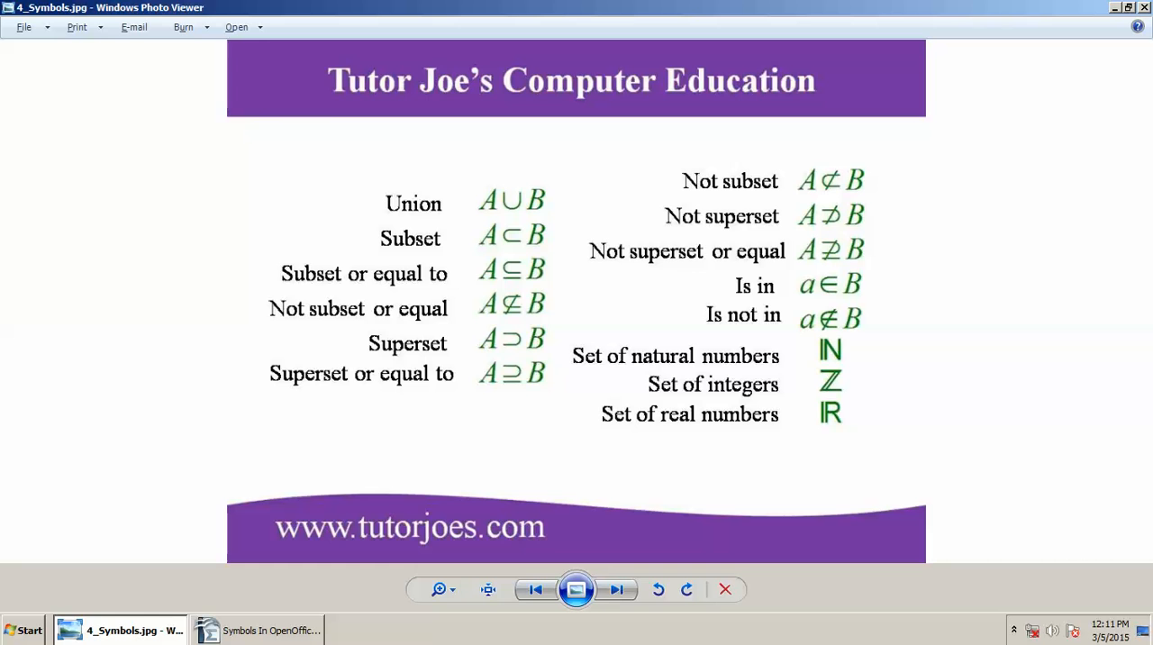
{"action": "key", "text": "alt+Tab"}
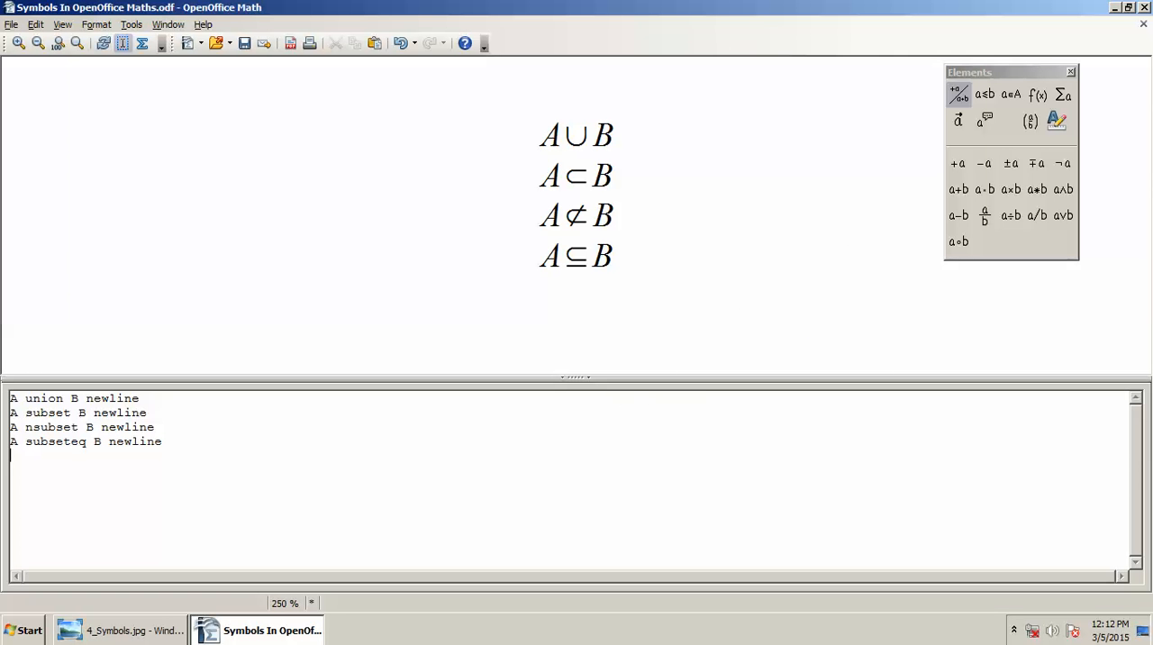
{"action": "type", "text": "A B"}
{"action": "key", "text": "ctrl+s"}
{"action": "left_click", "coordinate": [27, 456]}
{"action": "type", "text": "nsubs"}
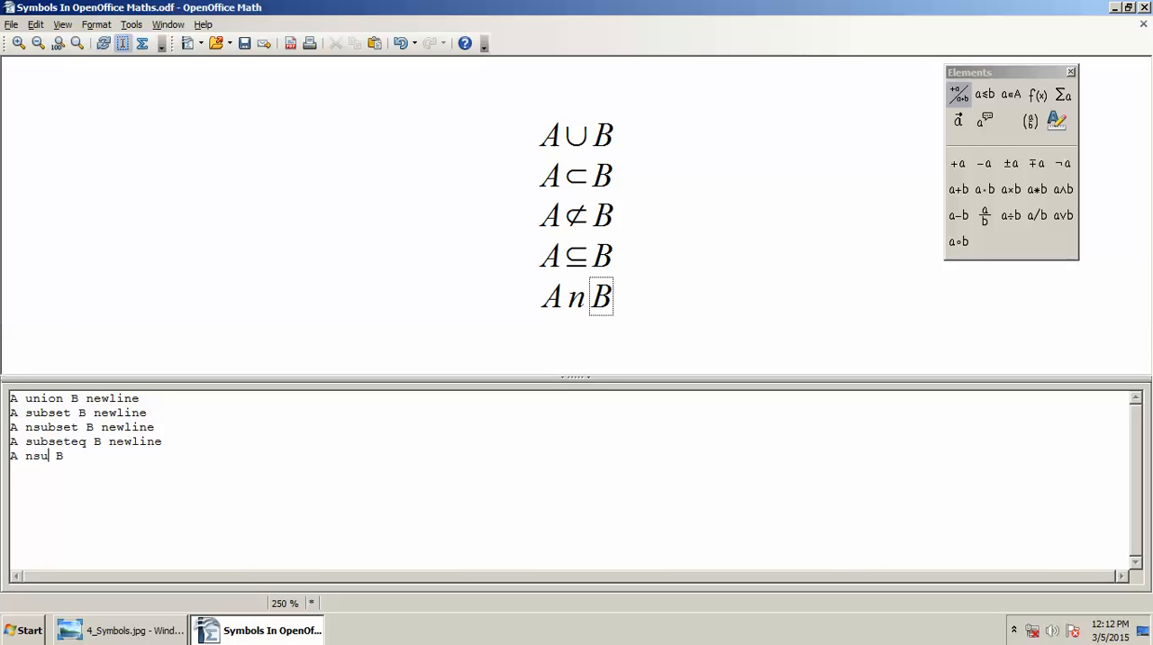
{"action": "type", "text": "eteq"}
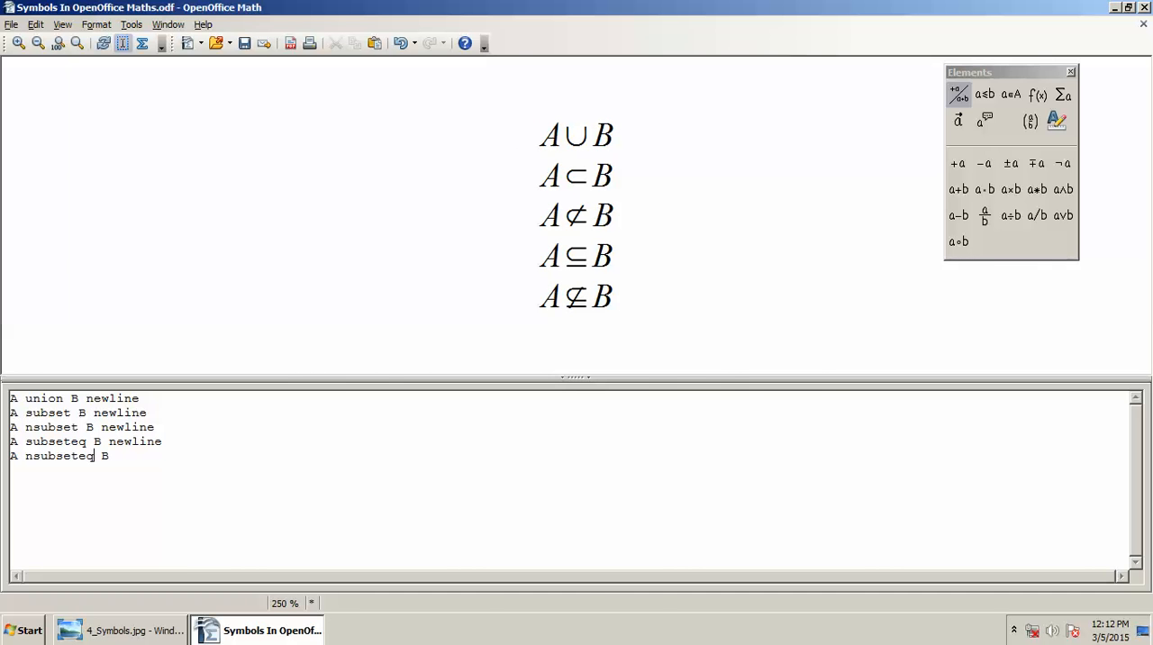
Step: Check the reference image, end the nsubseteq line with newline, and add the line "A superset B", saving before inserting the operator
{"action": "key", "text": "alt+Tab"}
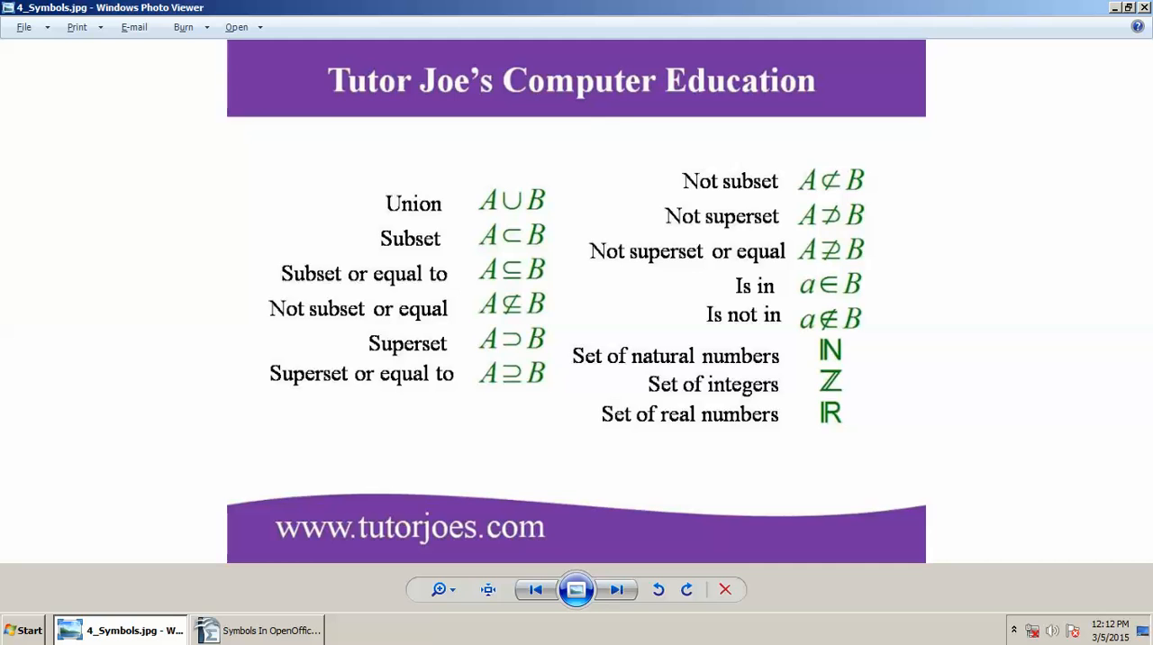
{"action": "key", "text": "alt+Tab"}
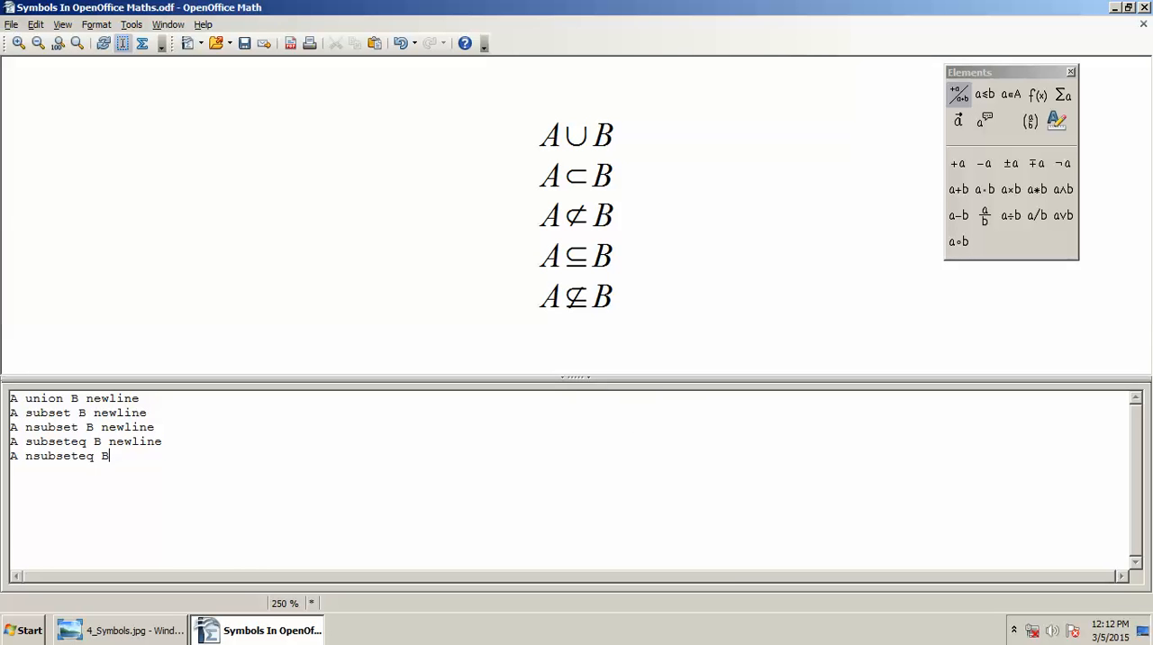
{"action": "type", "text": "newline"}
{"action": "key", "text": "Return"}
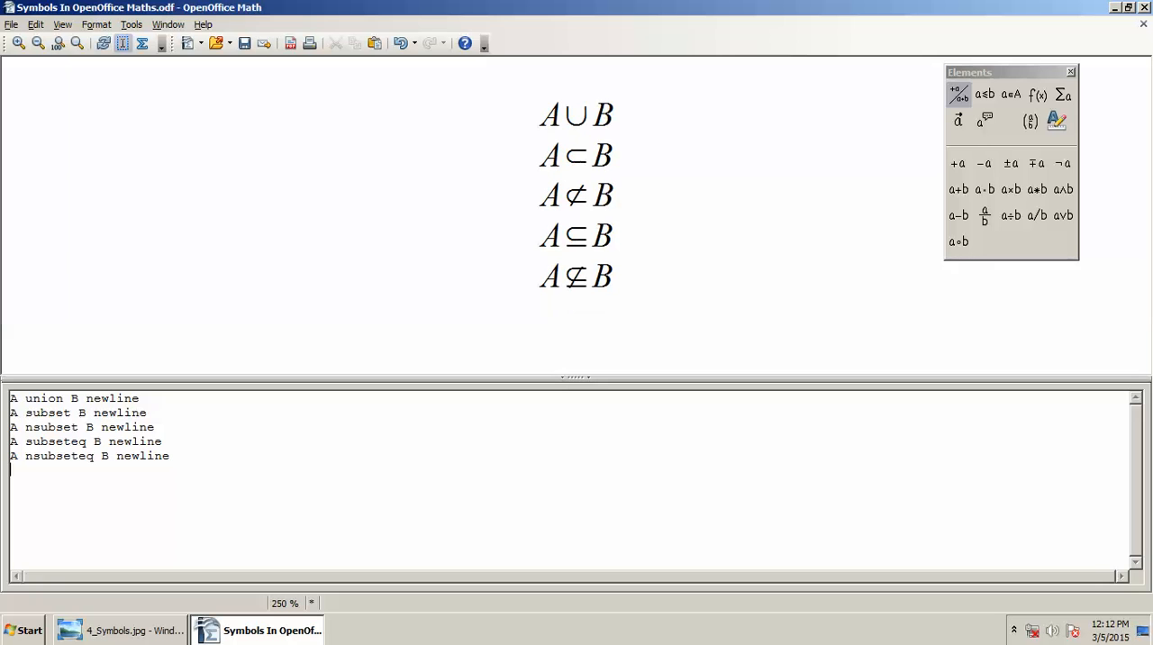
{"action": "type", "text": "A B"}
{"action": "key", "text": "ctrl+s"}
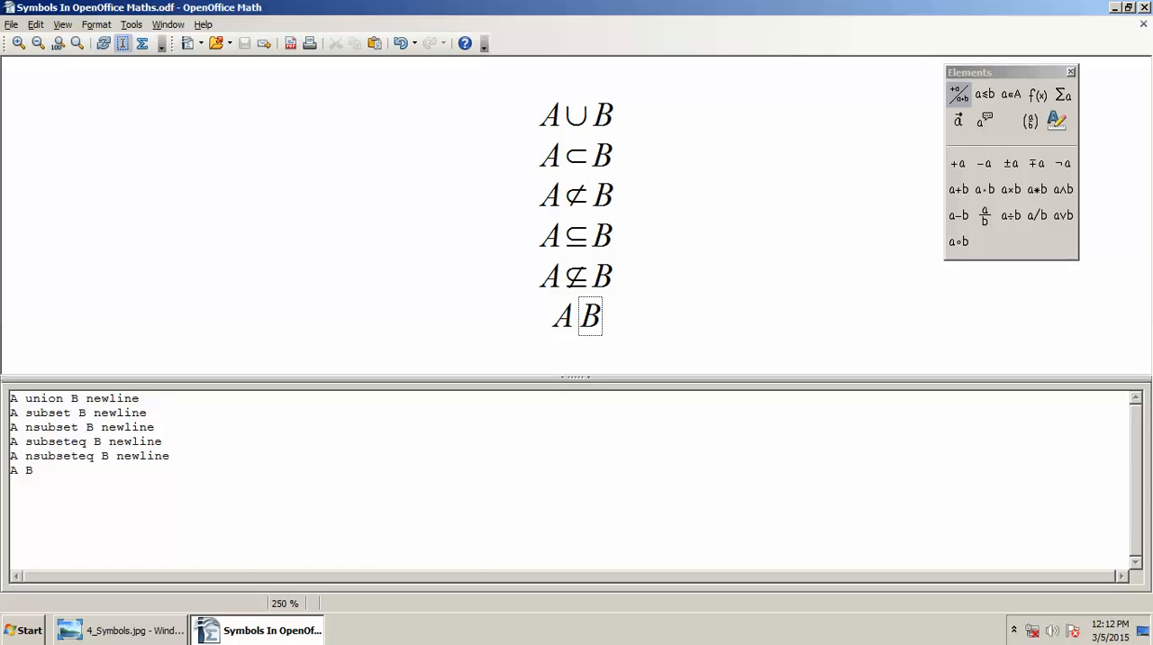
{"action": "key", "text": "Left"}
{"action": "type", "text": "superset"}
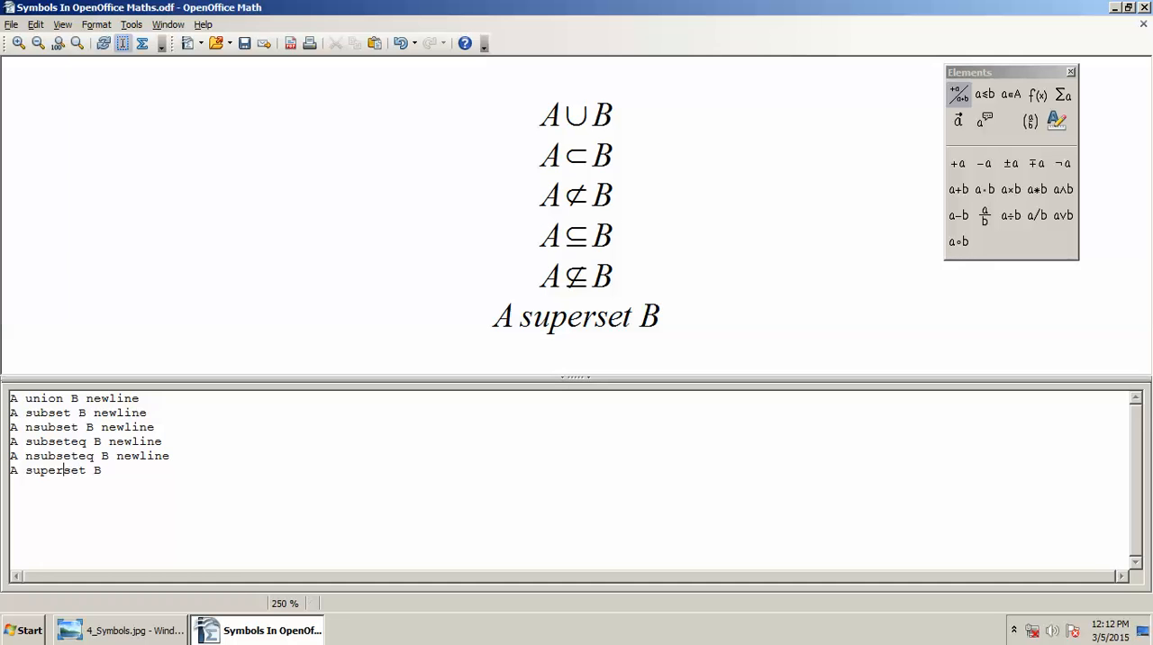
Step: Shorten the operator "superset" in the last formula line to "supset"
{"action": "key", "text": "ctrl+s"}
{"action": "key", "text": "BackSpace"}
{"action": "key", "text": "BackSpace"}
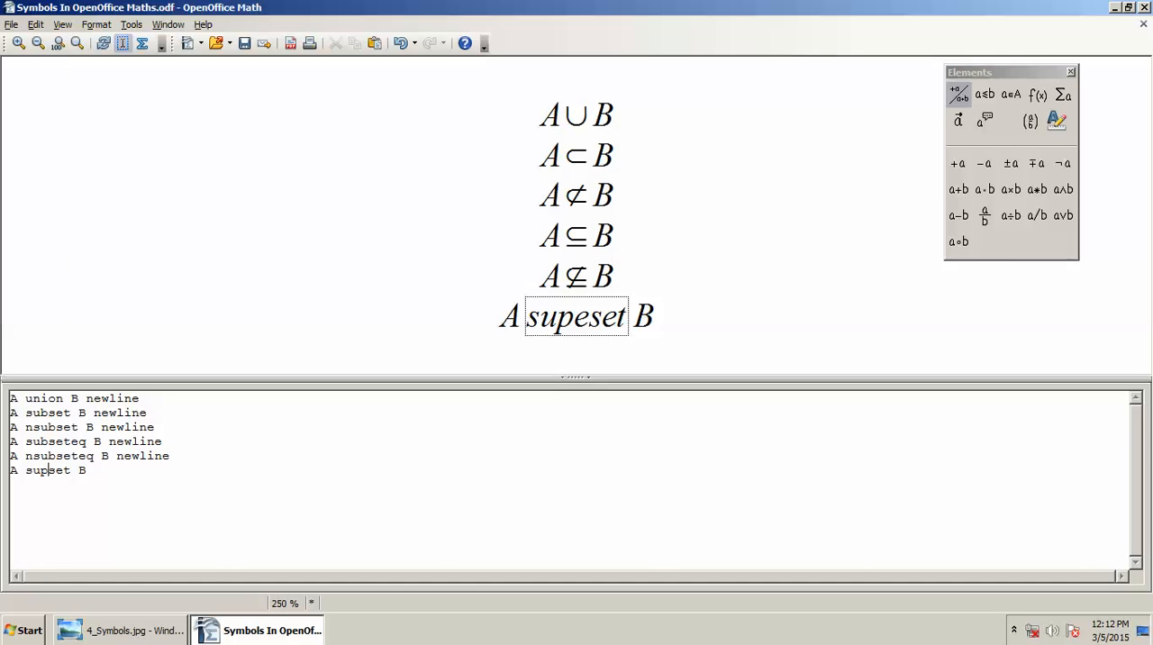
{"action": "key", "text": "Right"}
{"action": "key", "text": "Right"}
{"action": "key", "text": "Right"}
{"action": "key", "text": "Right"}
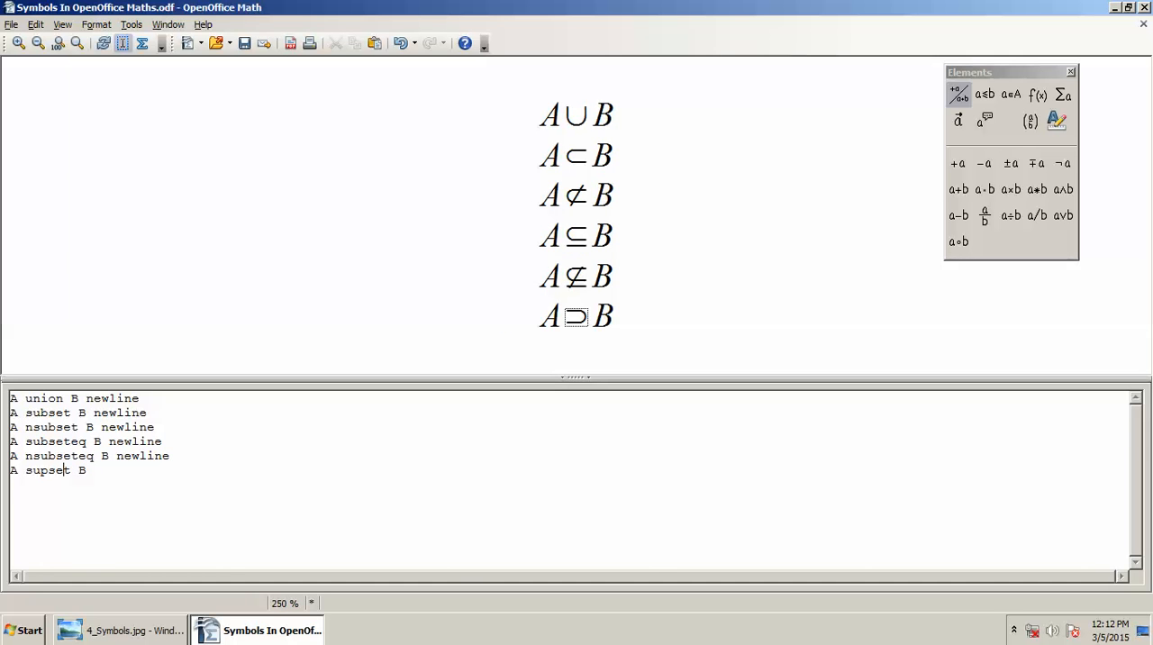
Step: Add newline at the end of the "A supset B" line, keeping it on the same line, and save the document
{"action": "key", "text": "End"}
{"action": "key", "text": "Return"}
{"action": "type", "text": "newline"}
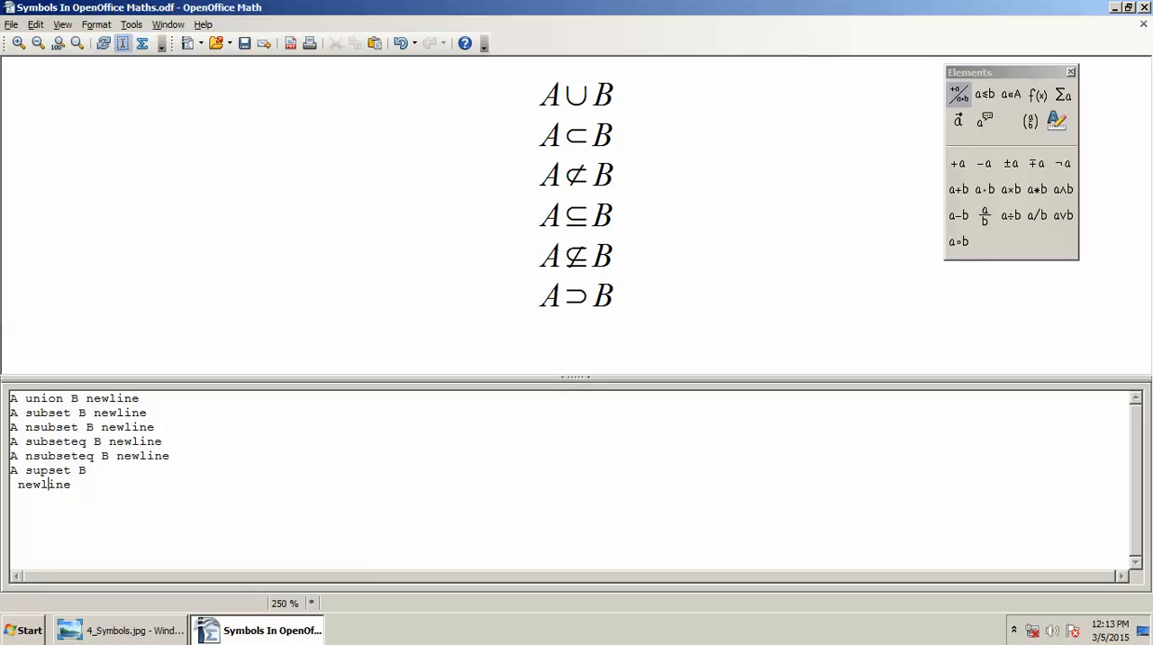
{"action": "key", "text": "ctrl+s"}
{"action": "key", "text": "BackSpace"}
{"action": "key", "text": "BackSpace"}
Step: Check the symbol reference image and add the superset-or-equal line "A supseteq B", saving before inserting the operator
{"action": "key", "text": "alt+Tab"}
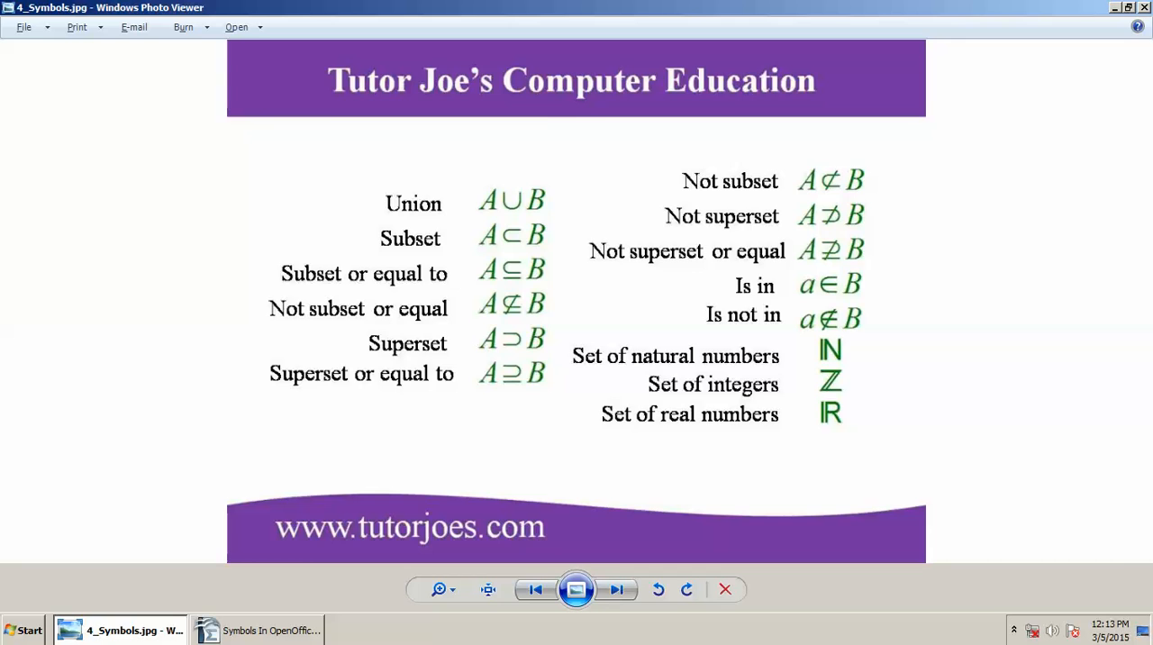
{"action": "key", "text": "alt+Tab"}
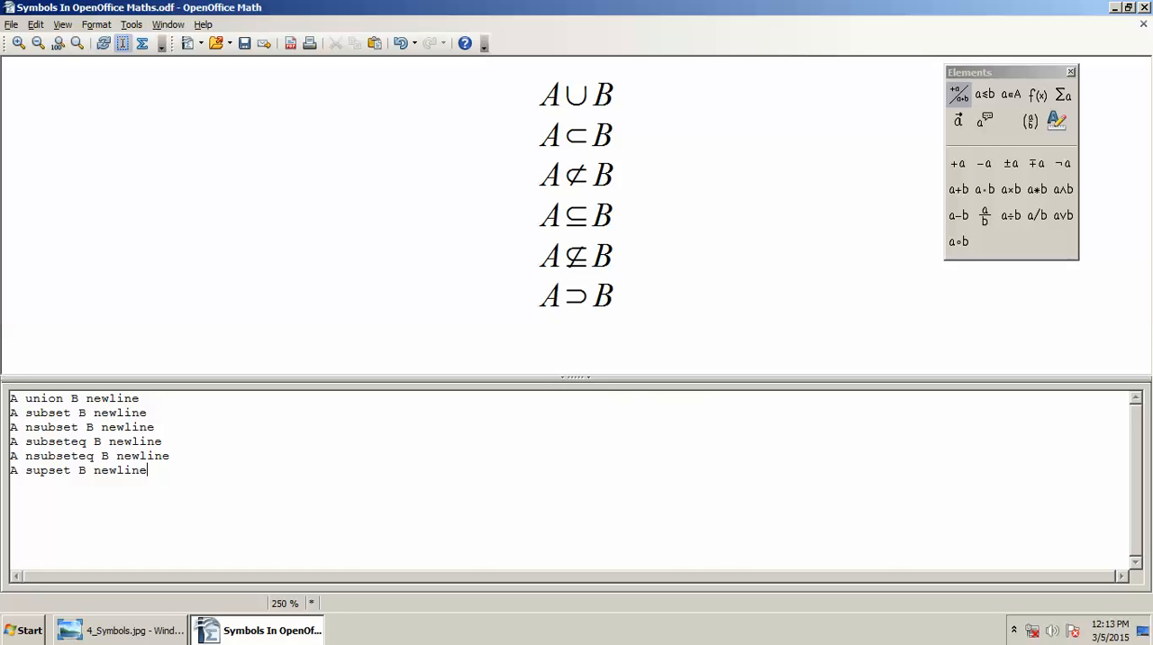
{"action": "key", "text": "Return"}
{"action": "type", "text": "A B"}
{"action": "key", "text": "ctrl+s"}
{"action": "key", "text": "Left"}
{"action": "type", "text": "supset"}
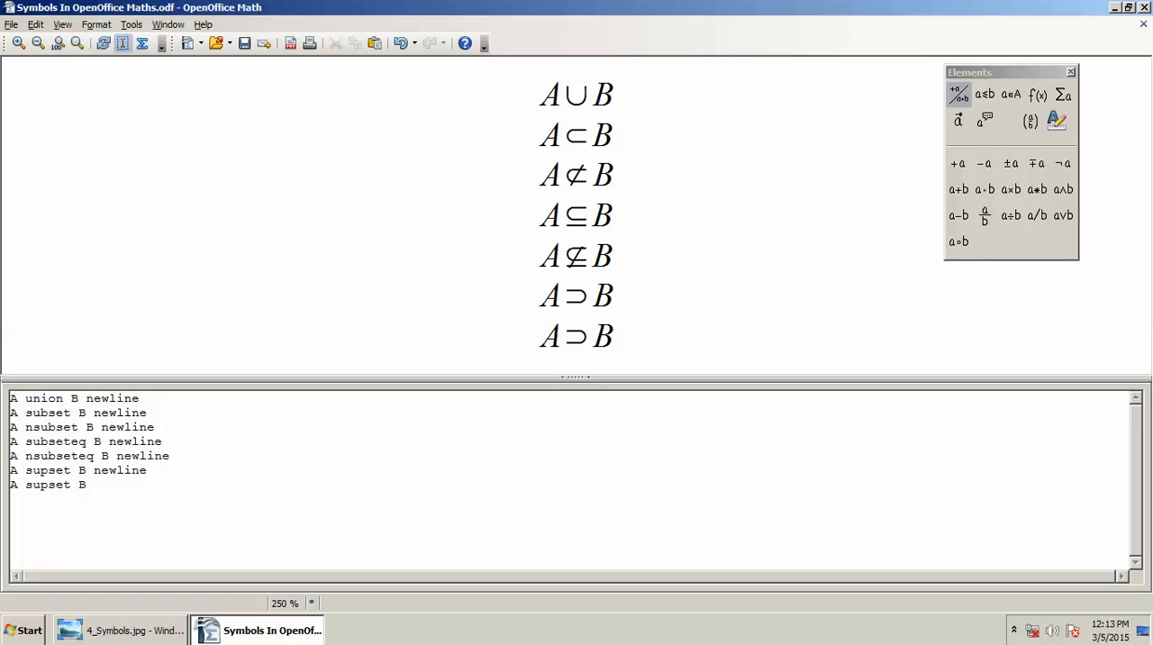
{"action": "type", "text": "eq"}
{"action": "key", "text": "alt+Tab"}
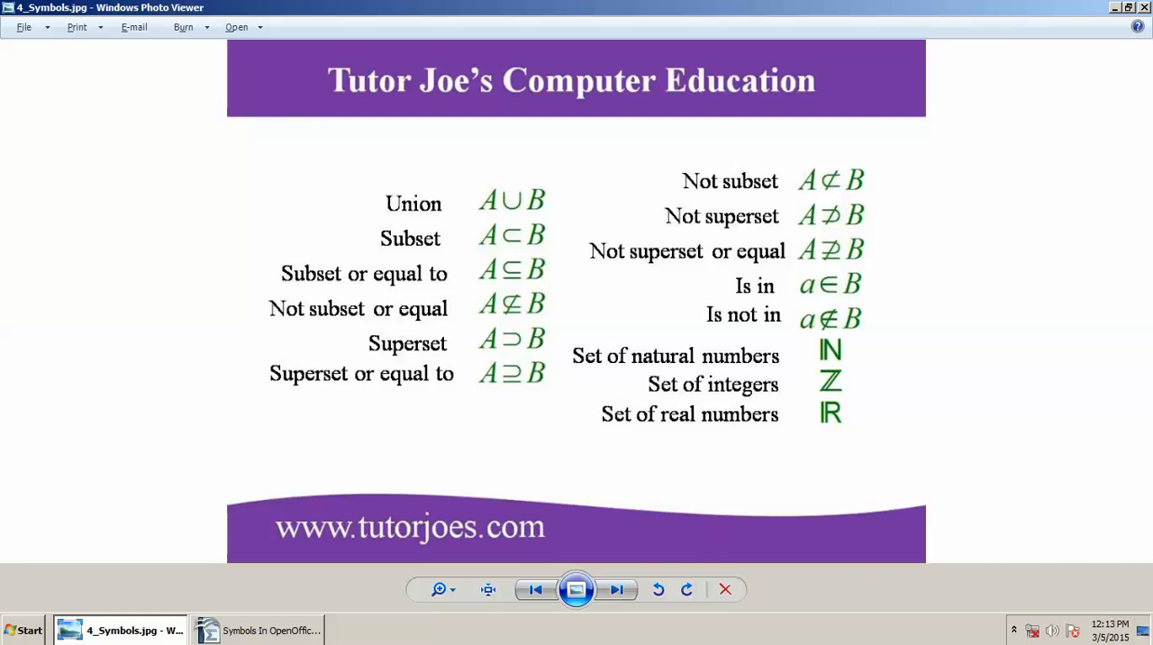
{"action": "key", "text": "alt+Tab"}
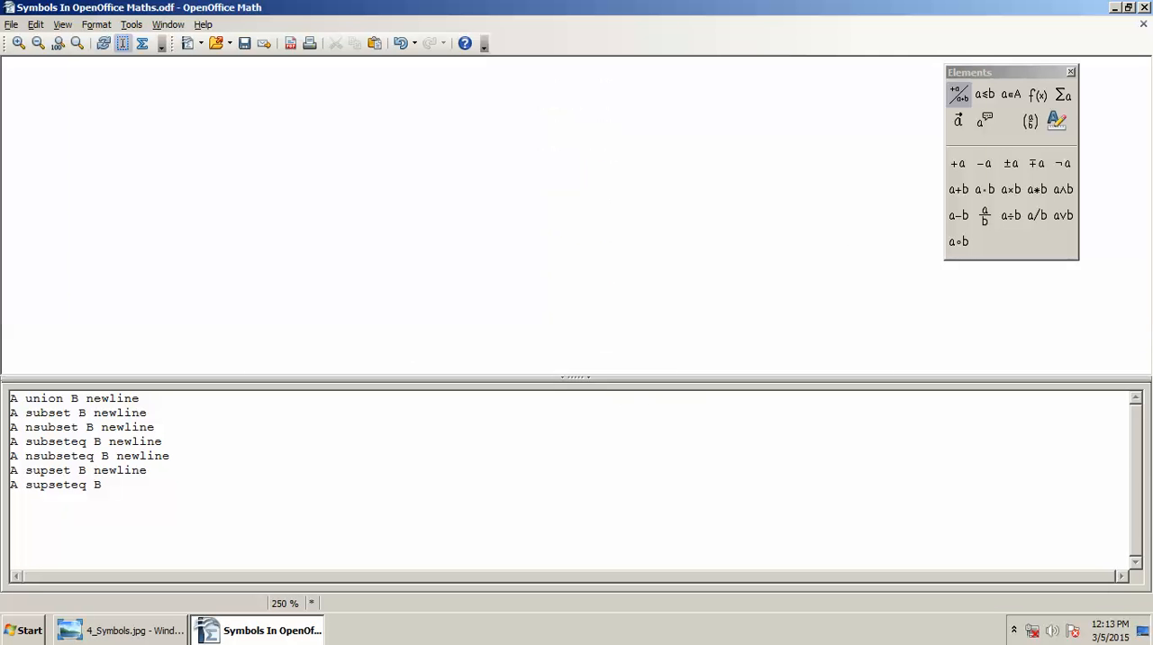
Step: End the supseteq line with newline and add the not-superset line "A nsupset B"
{"action": "type", "text": "new"}
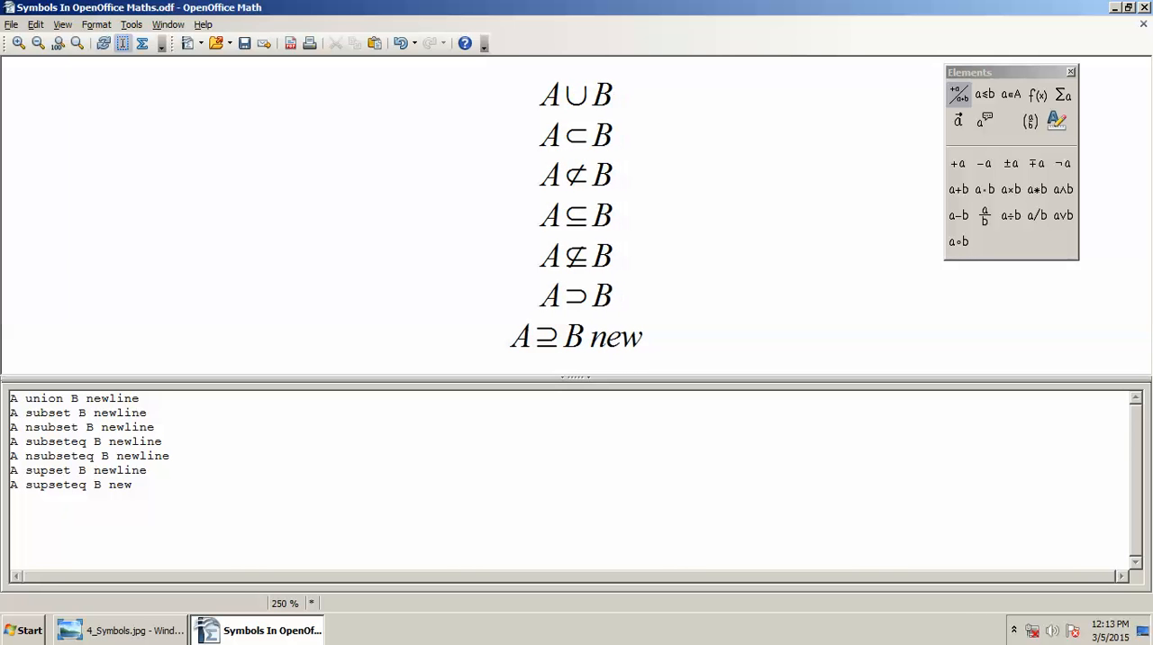
{"action": "type", "text": "line"}
{"action": "key", "text": "Return"}
{"action": "type", "text": "A nsupset"}
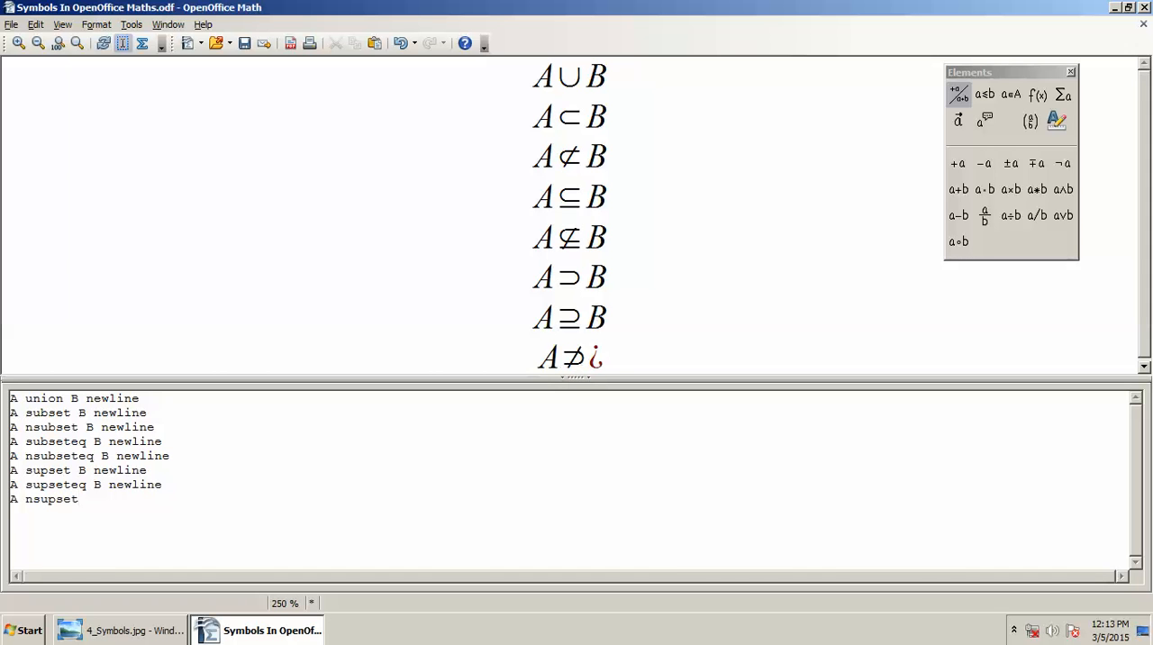
{"action": "type", "text": " B"}
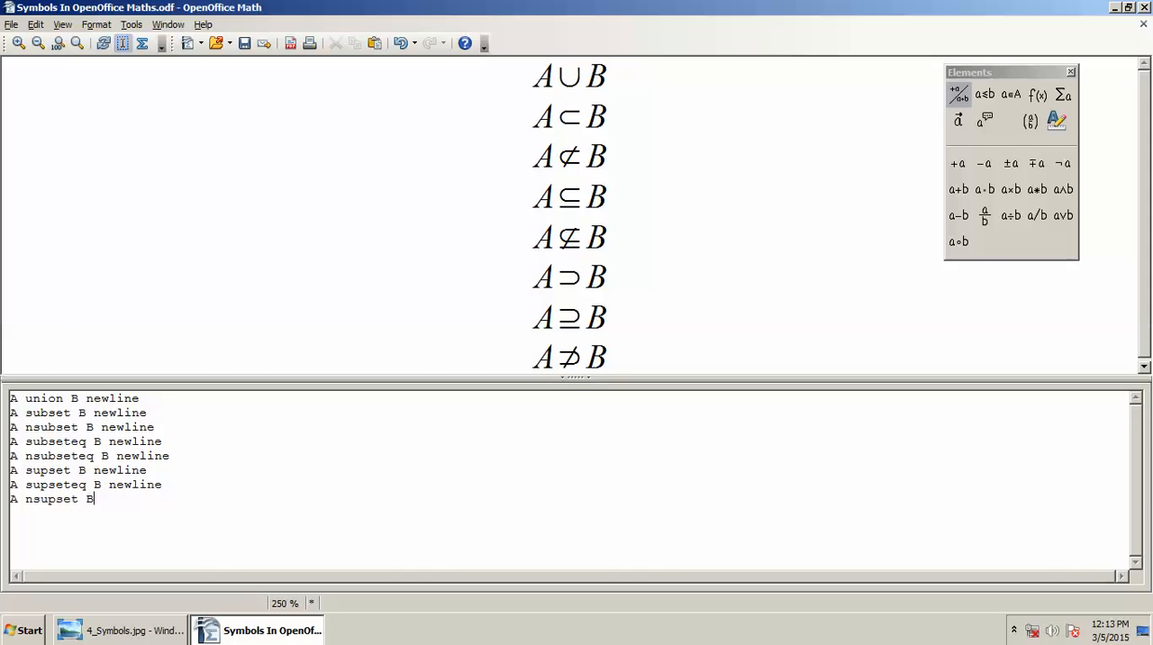
Step: Check the symbol reference image and change the last formula line's operator to "nsupseteq", saving the document before the edit
{"action": "key", "text": "alt+Tab"}
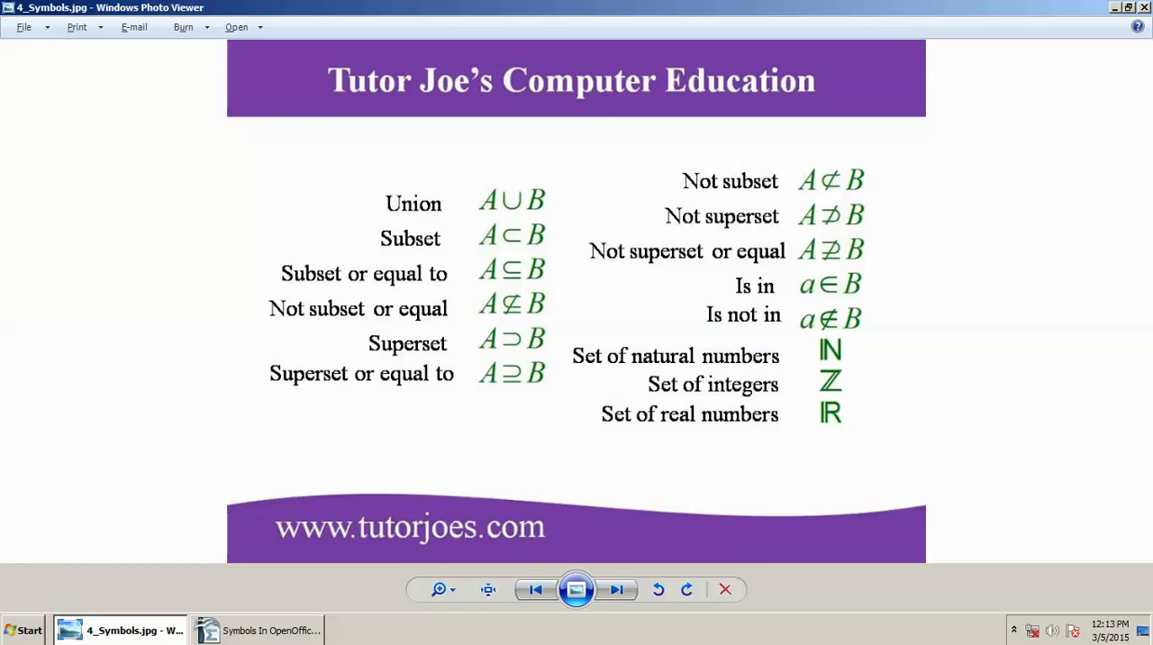
{"action": "key", "text": "alt+Tab"}
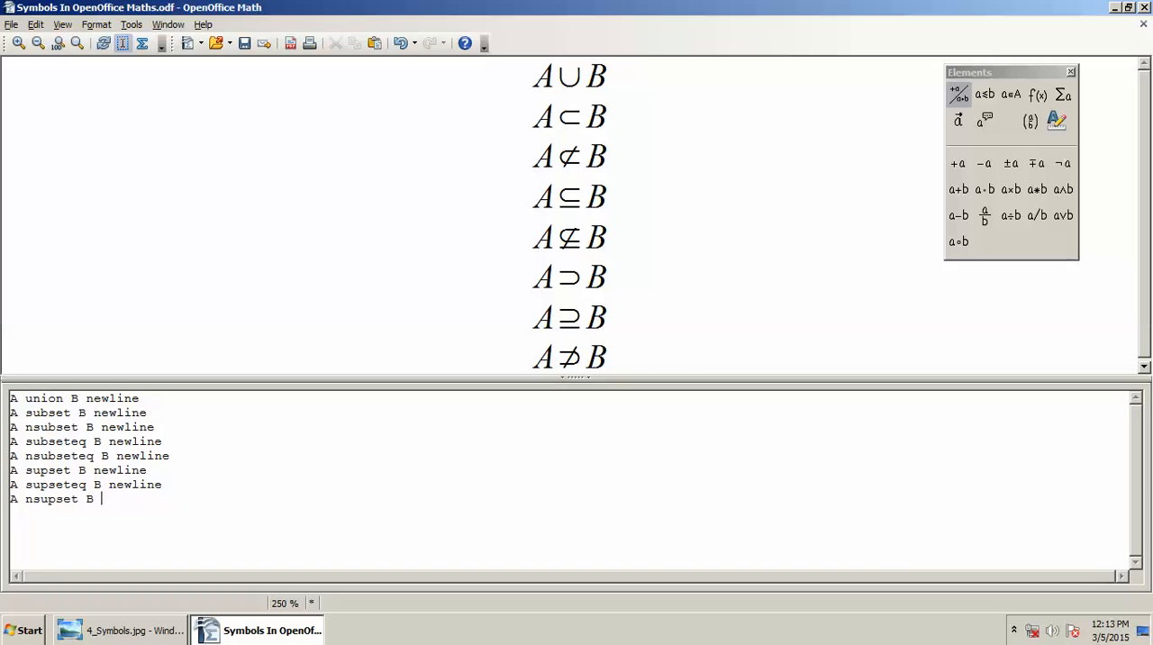
{"action": "key", "text": "Left"}
{"action": "key", "text": "Left"}
{"action": "key", "text": "Left"}
{"action": "key", "text": "Left"}
{"action": "key", "text": "Left"}
{"action": "key", "text": "Left"}
{"action": "key", "text": "ctrl+s"}
{"action": "key", "text": "Right"}
{"action": "key", "text": "Right"}
{"action": "key", "text": "Right"}
{"action": "key", "text": "Right"}
{"action": "type", "text": "eq"}
{"action": "scroll", "coordinate": [577, 216], "scroll_direction": "down", "scroll_amount": 13}
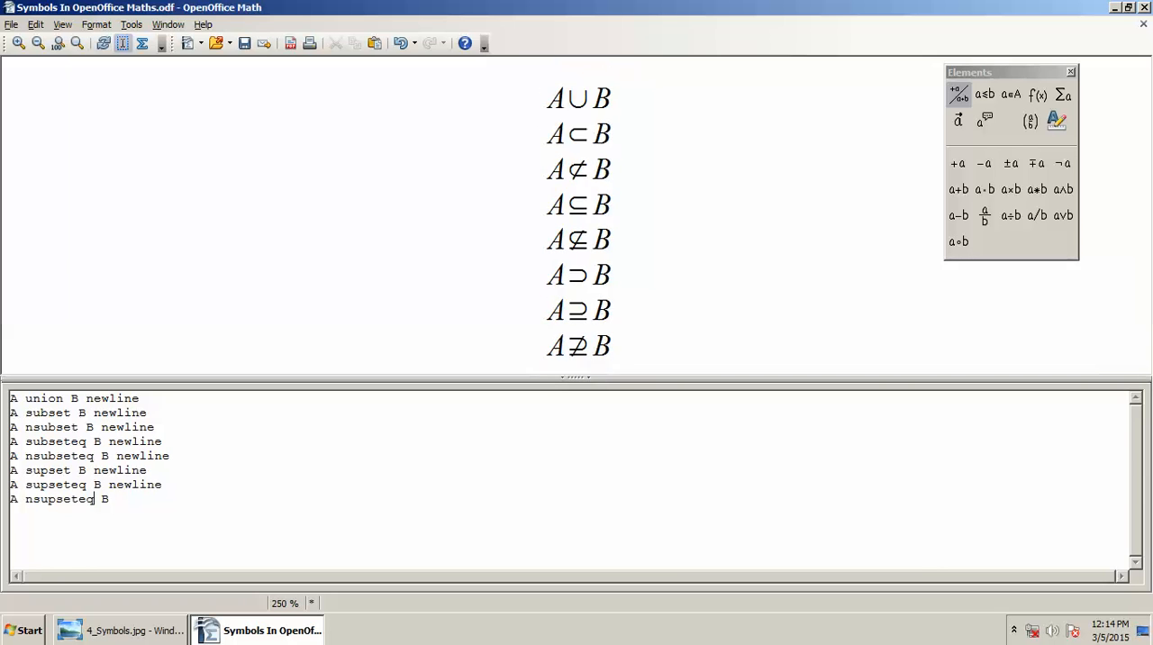
Step: Check the symbol reference image and end the "A nsupseteq B" line with newline, keeping the keyword whole on that same line
{"action": "key", "text": "alt+Tab"}
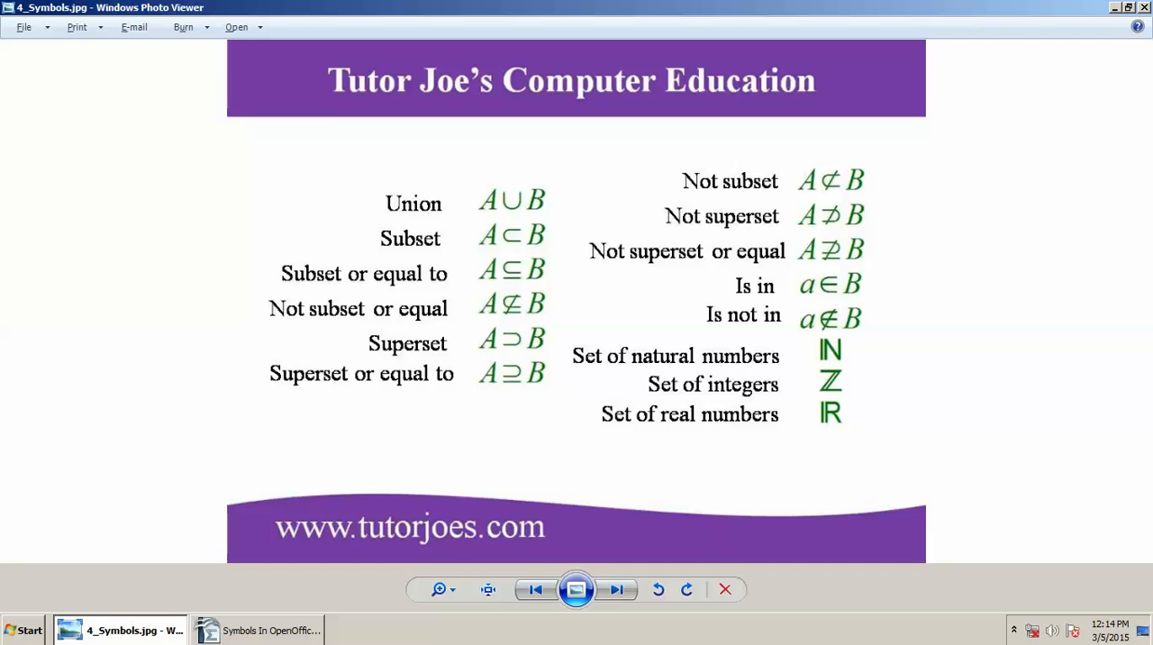
{"action": "key", "text": "alt+Tab"}
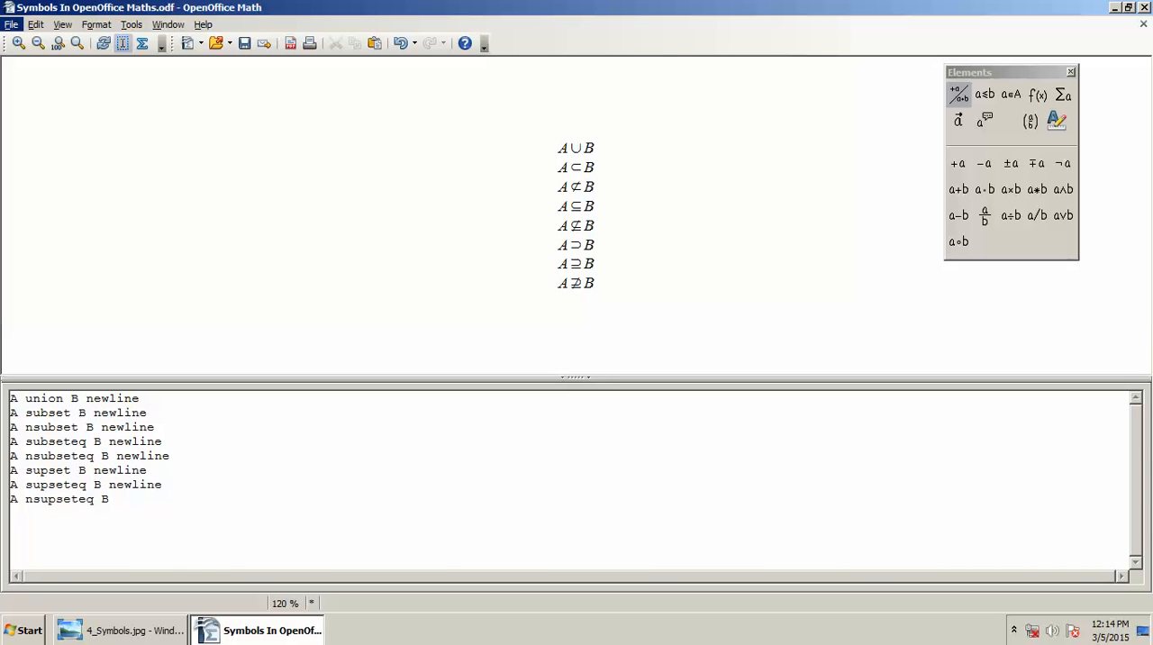
{"action": "key", "text": "Escape"}
{"action": "type", "text": "newi"}
{"action": "key", "text": "Return"}
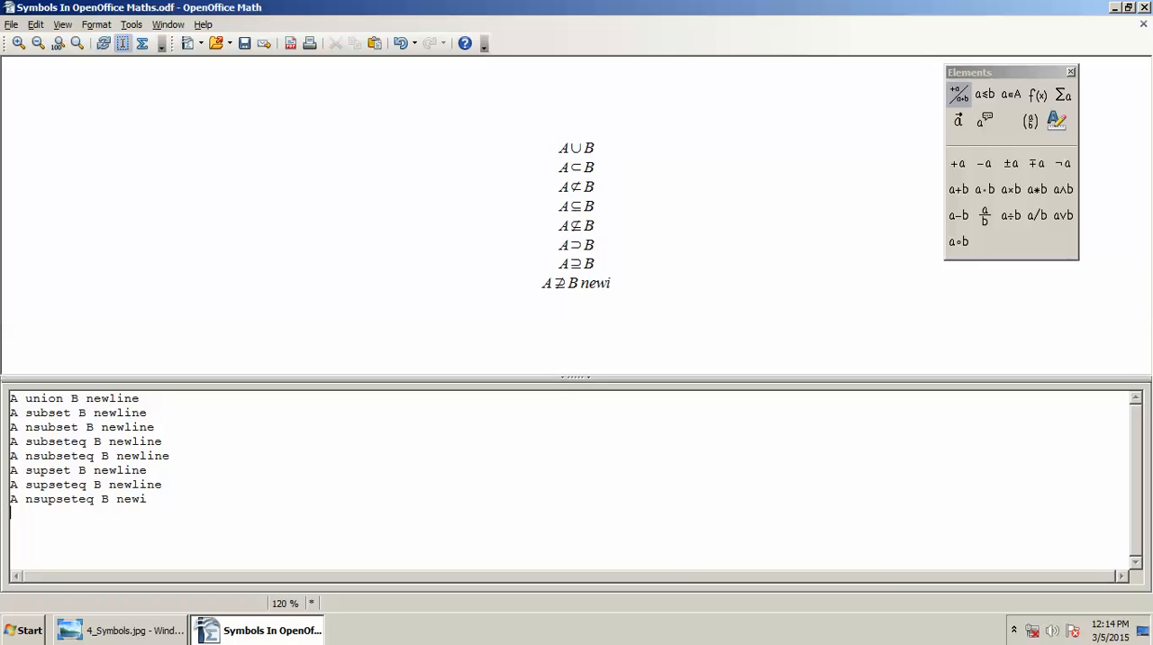
{"action": "type", "text": "line"}
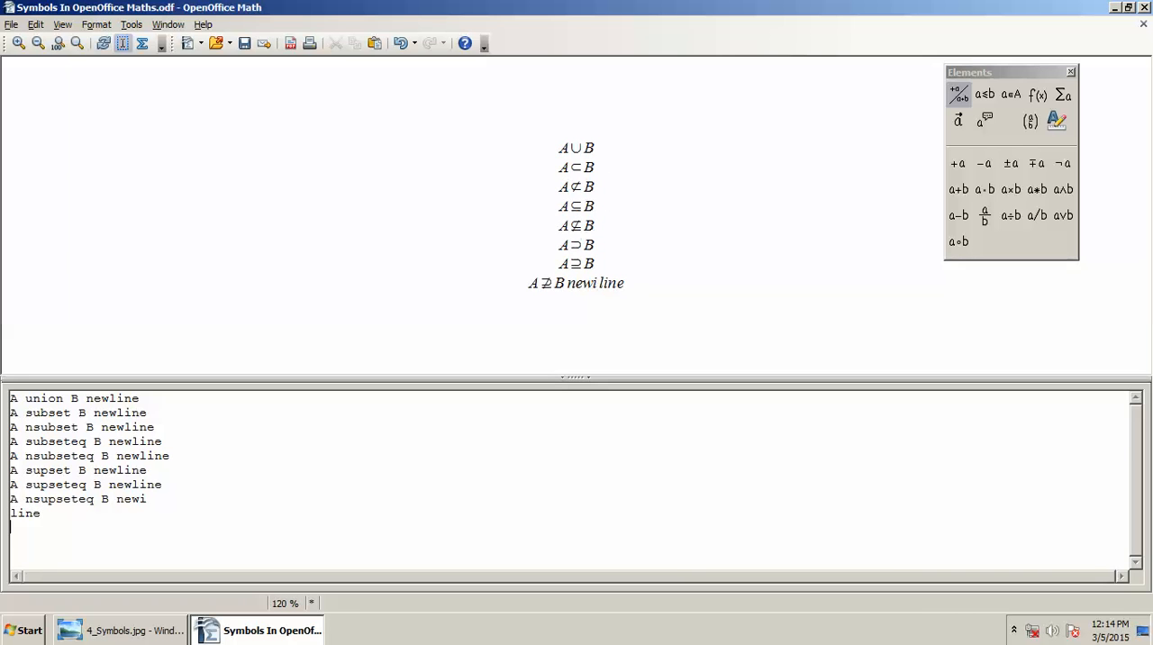
{"action": "key", "text": "Home"}
{"action": "key", "text": "BackSpace"}
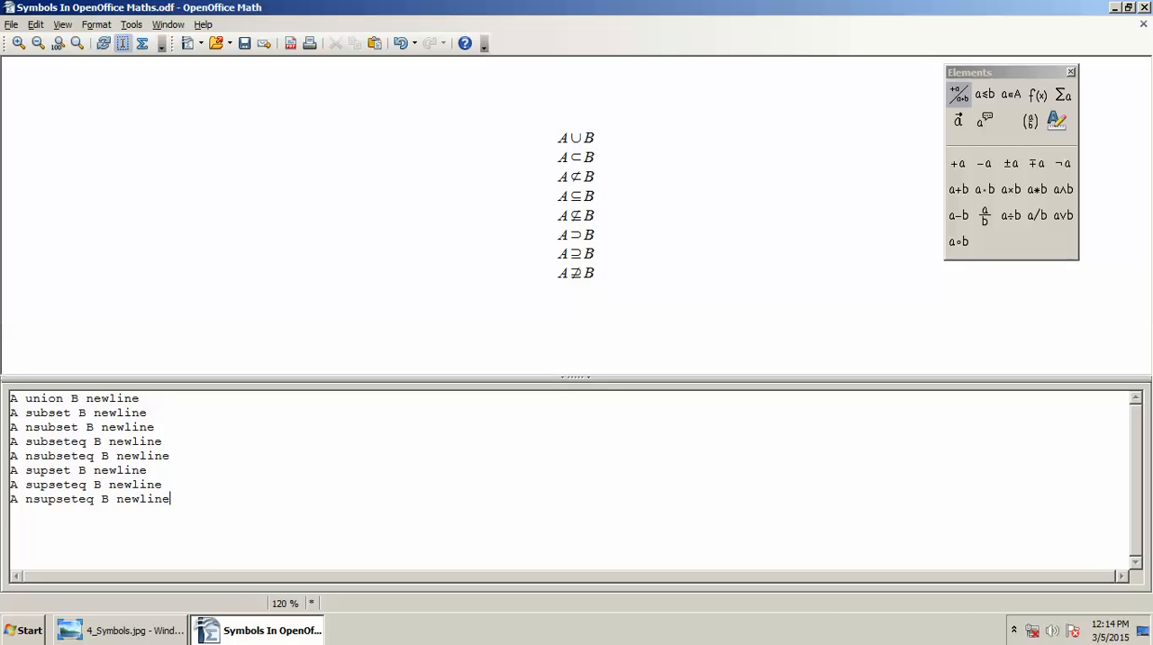
Step: Add the is-in line "a in B" below the nsupseteq line, saving the document before inserting the operator
{"action": "key", "text": "Return"}
{"action": "type", "text": "a B"}
{"action": "key", "text": "ctrl+s"}
{"action": "type", "text": "in"}
Step: Check the symbol reference image and change the operator in the "a in B" line to "notin"
{"action": "key", "text": "alt+Tab"}
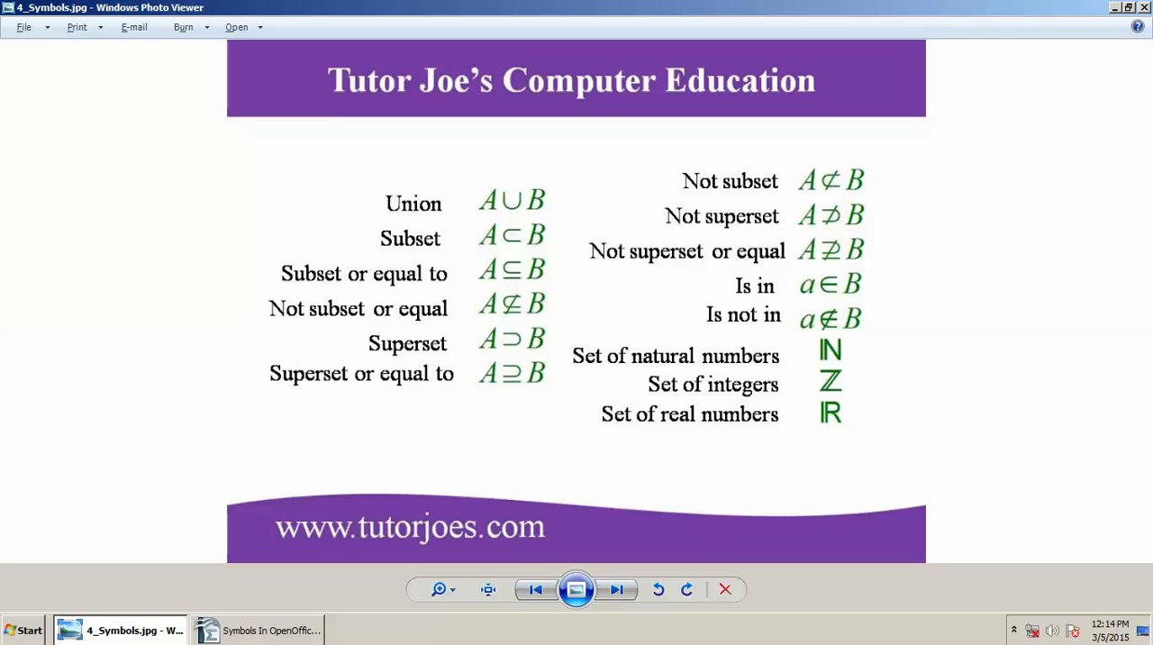
{"action": "key", "text": "alt+Tab"}
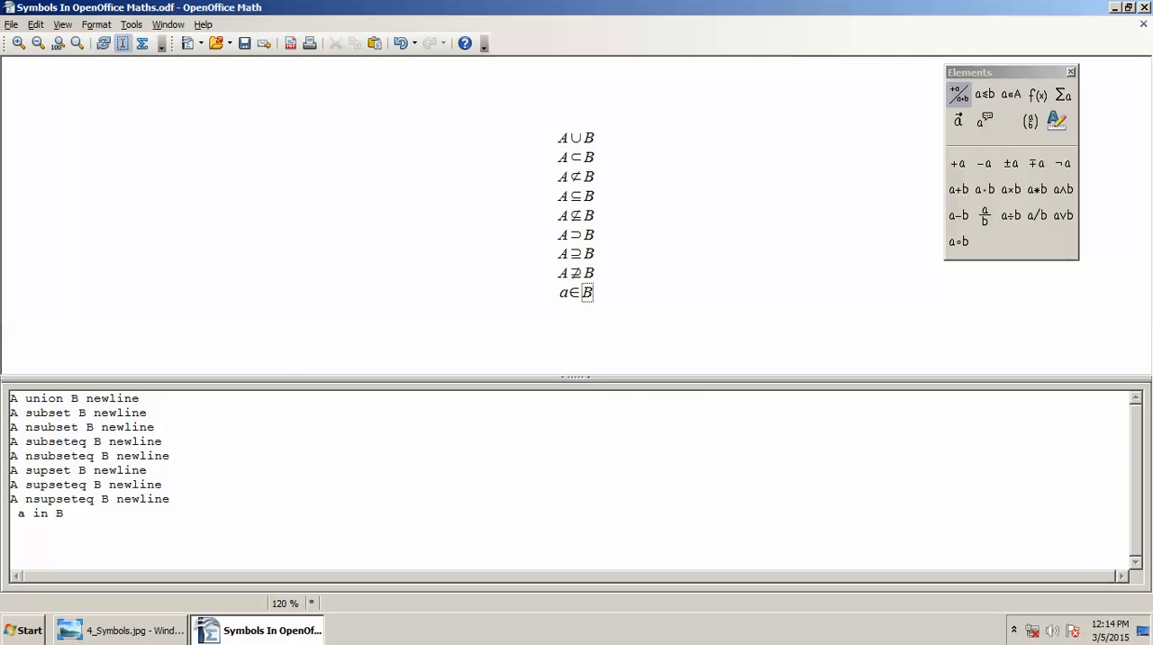
{"action": "type", "text": "not"}
Step: Check the symbol reference image and replace the "a notin B" line with the natural-numbers symbol "setN"
{"action": "key", "text": "alt+Tab"}
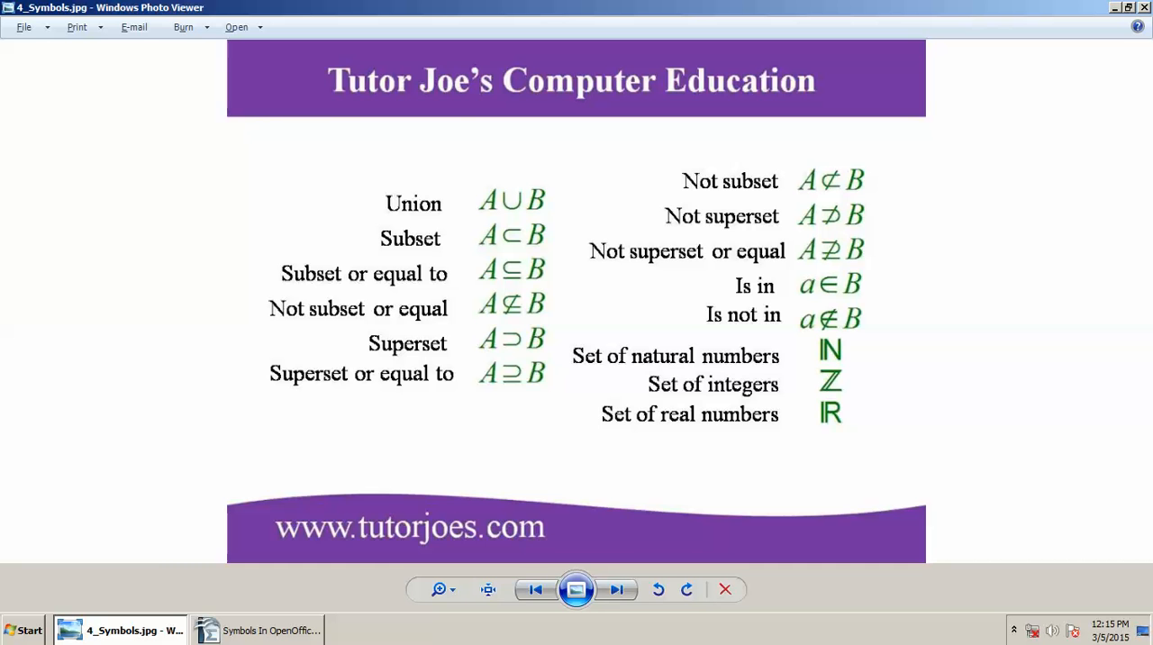
{"action": "key", "text": "alt+Tab"}
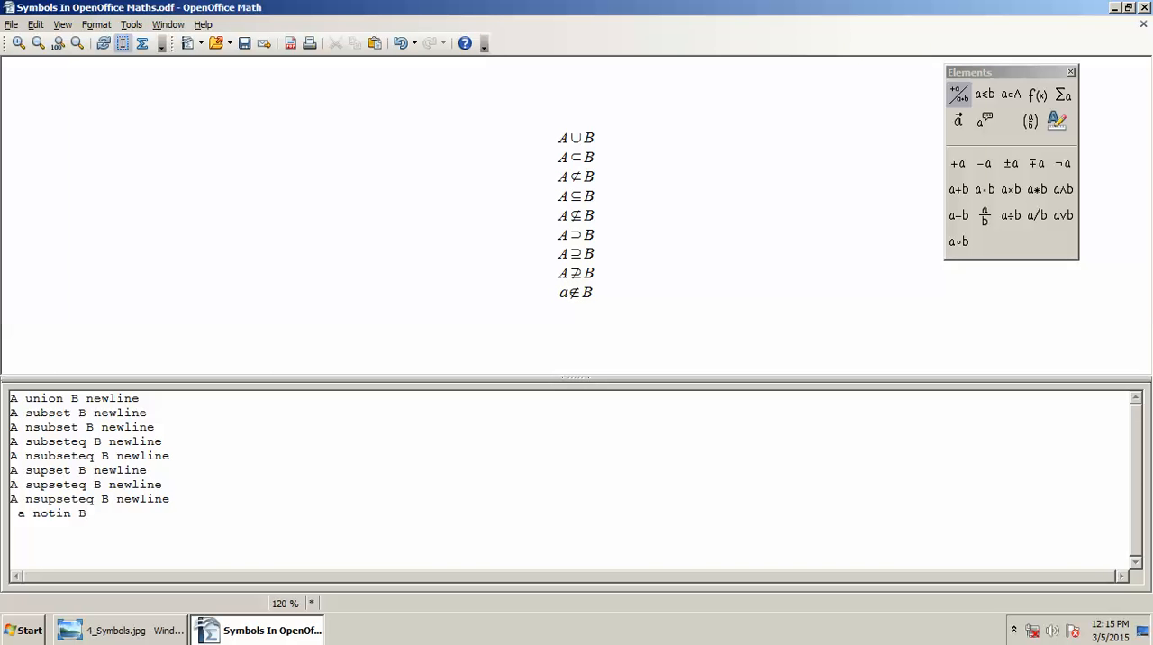
{"action": "key", "text": "BackSpace"}
{"action": "key", "text": "BackSpace"}
{"action": "key", "text": "BackSpace"}
{"action": "key", "text": "BackSpace"}
{"action": "key", "text": "BackSpace"}
{"action": "key", "text": "BackSpace"}
{"action": "key", "text": "BackSpace"}
{"action": "key", "text": "BackSpace"}
{"action": "key", "text": "BackSpace"}
{"action": "key", "text": "BackSpace"}
{"action": "type", "text": "setN"}
Step: Check the symbol reference image, end the setN line with newline, and add the integers symbol "setZ" below it
{"action": "key", "text": "alt+Tab"}
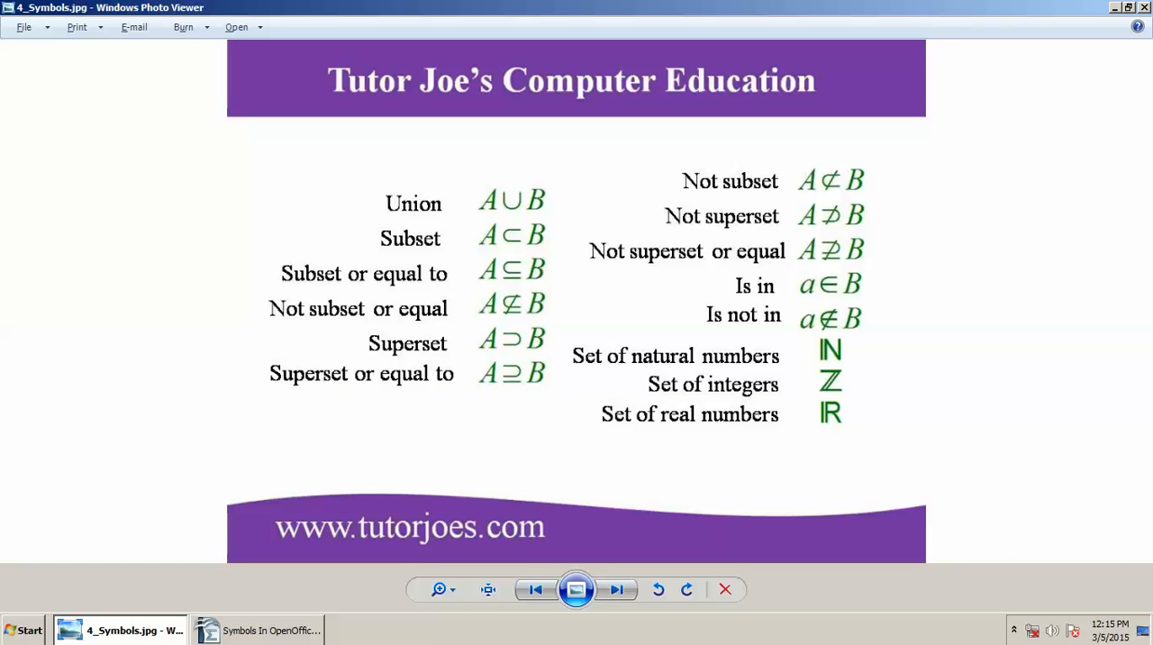
{"action": "key", "text": "alt+Tab"}
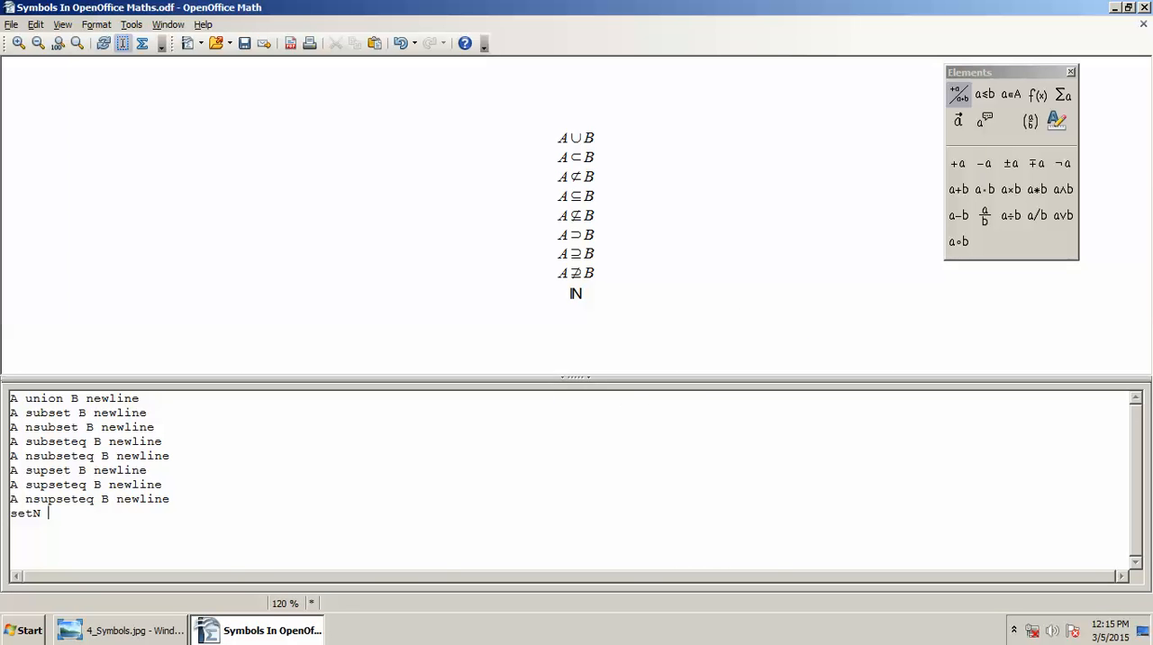
{"action": "type", "text": "newline"}
{"action": "key", "text": "Return"}
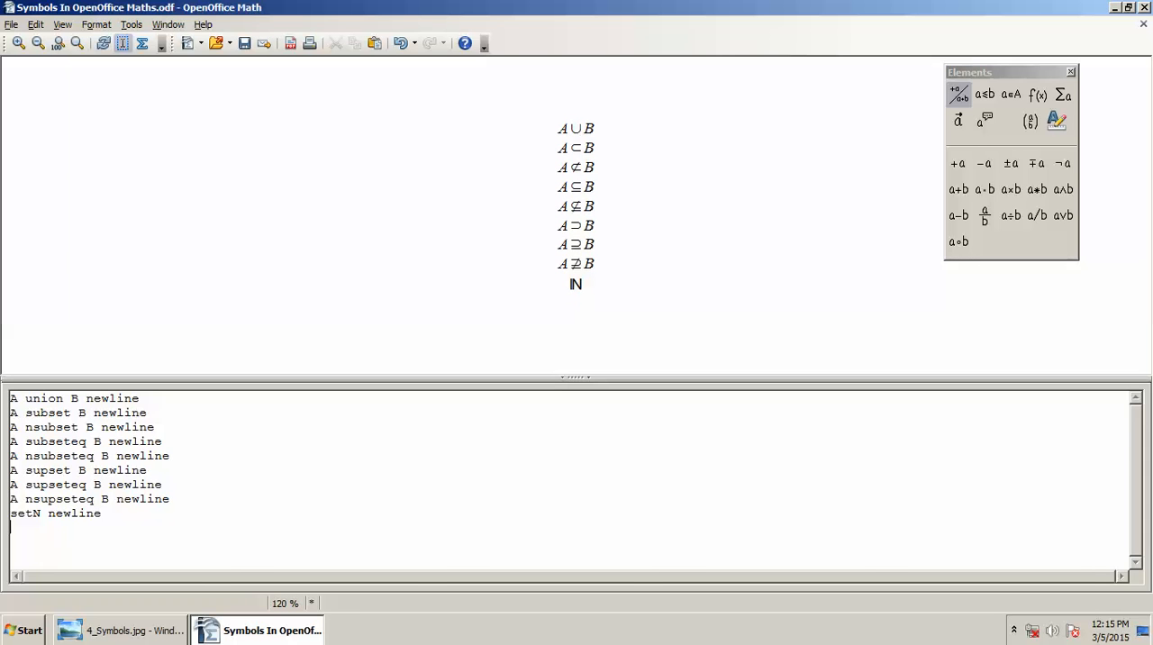
{"action": "type", "text": "setZ"}
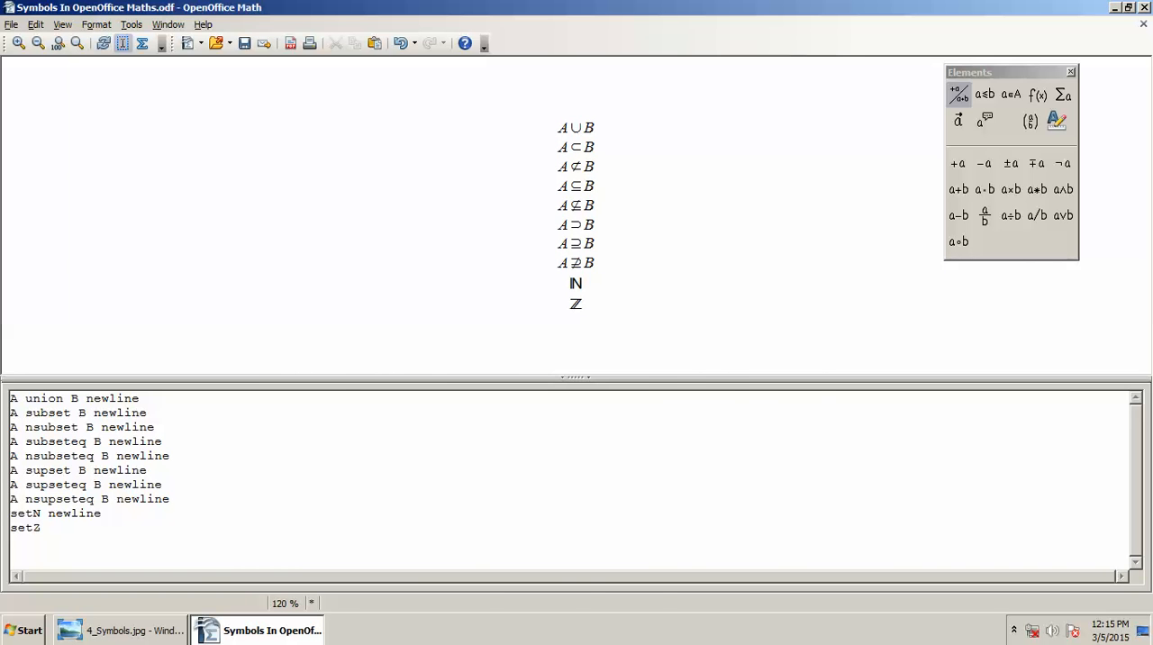
Step: End the setZ line with newline and add the real-numbers symbol "setR", checking the symbol reference image before and after
{"action": "key", "text": "alt+Tab"}
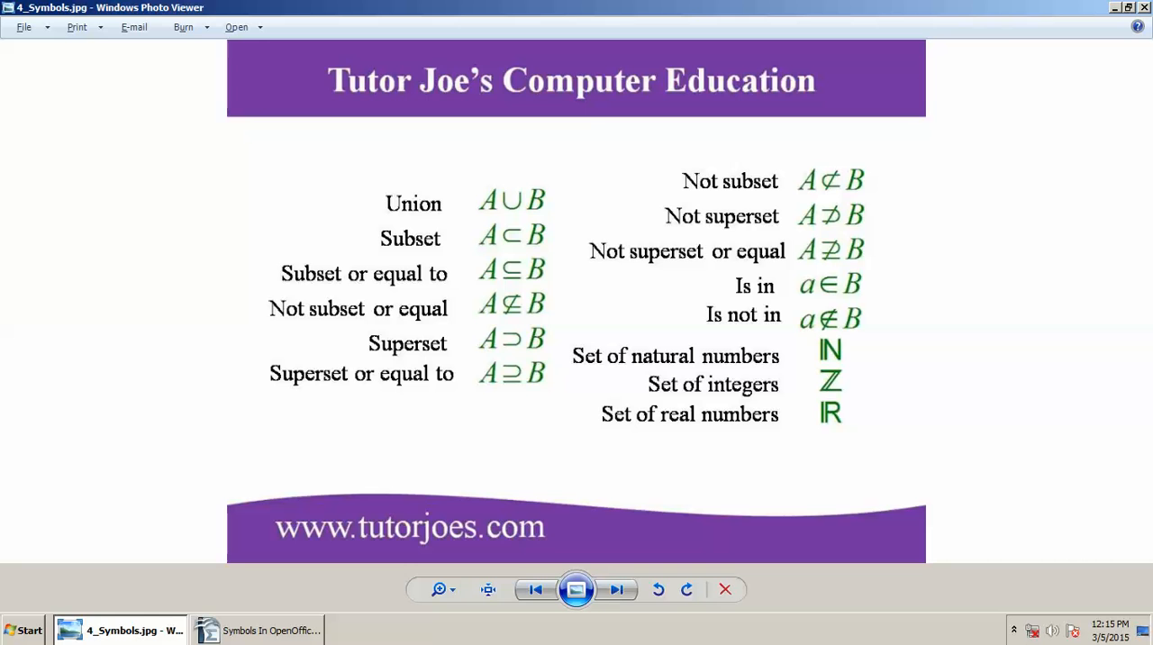
{"action": "key", "text": "alt+Tab"}
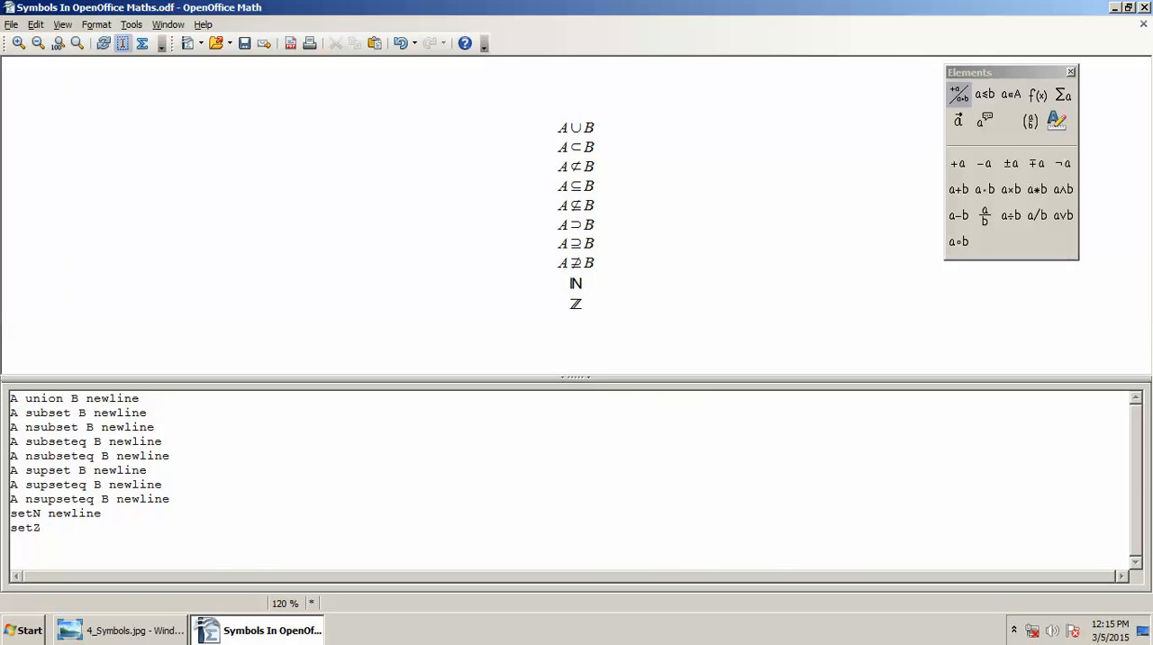
{"action": "type", "text": "newline"}
{"action": "key", "text": "Return"}
{"action": "type", "text": "setR"}
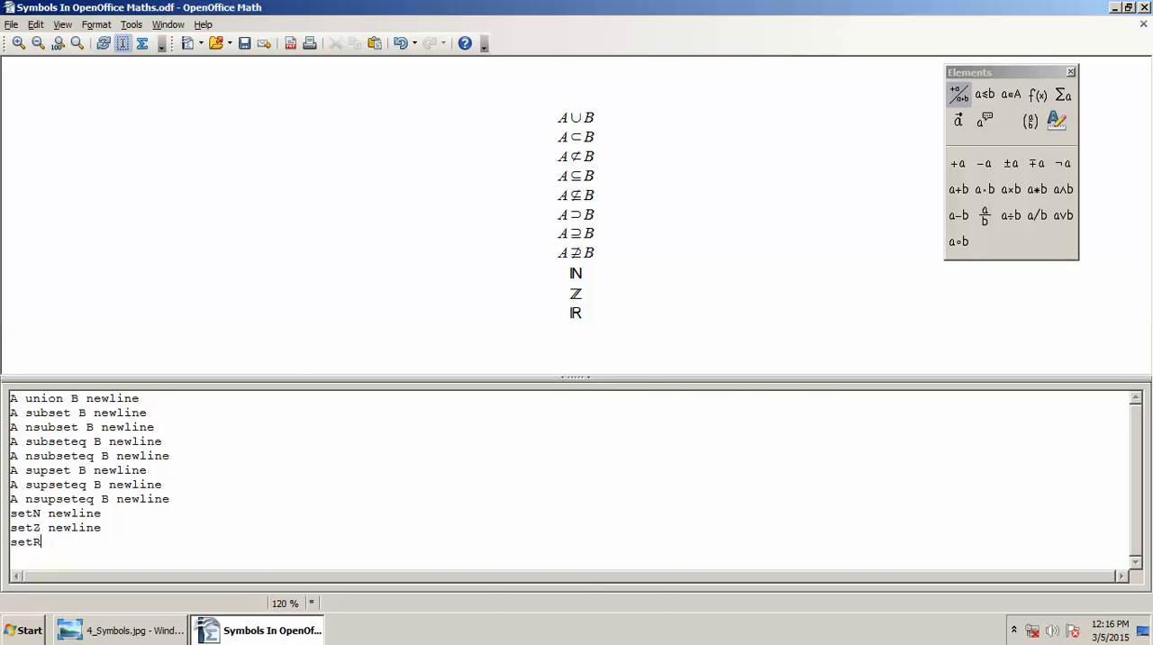
{"action": "key", "text": "alt+Tab"}
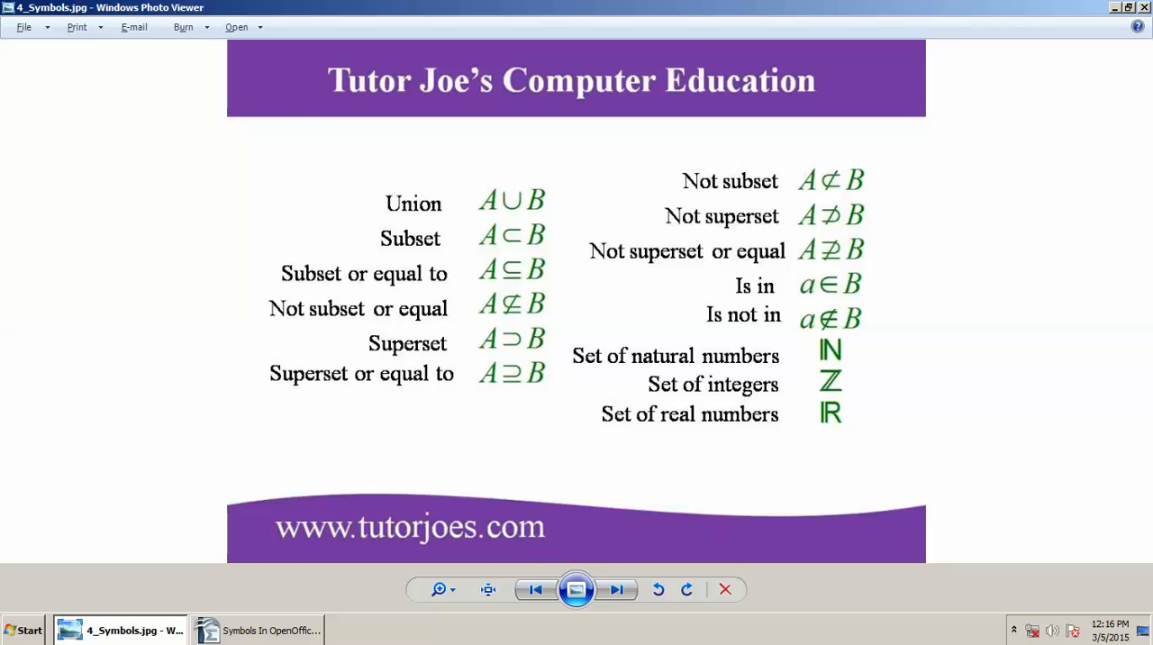